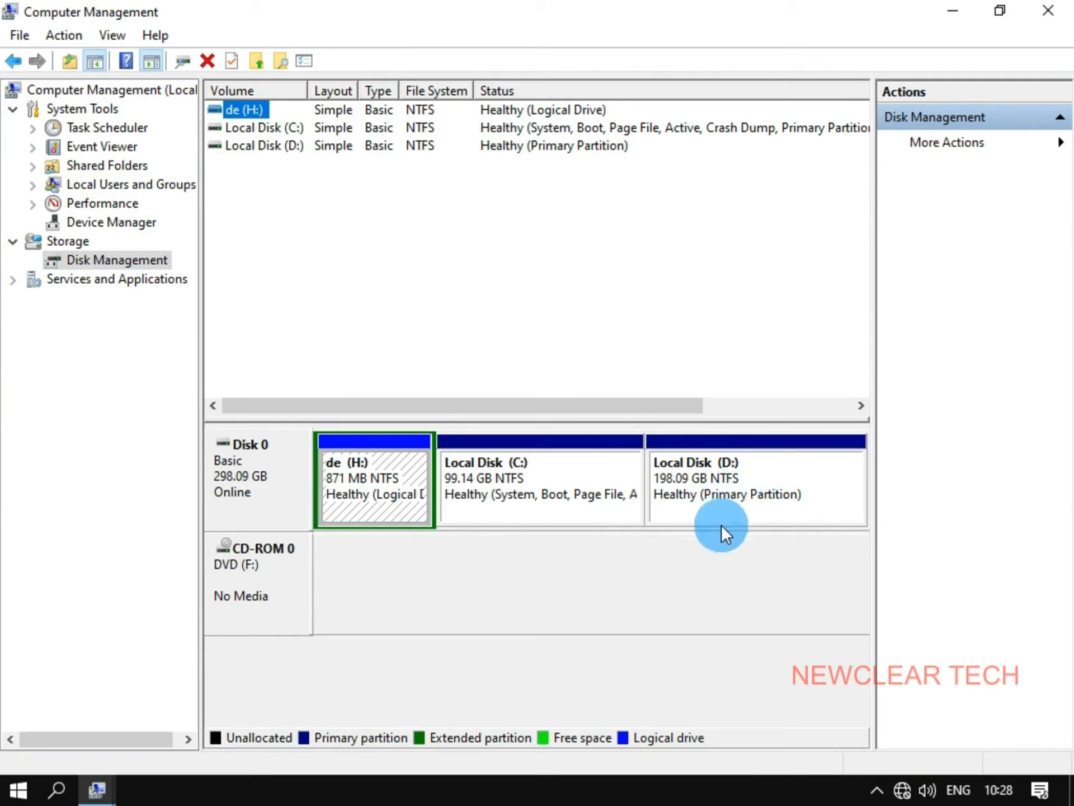
Step: Start shrinking Local Disk (D:) and work out 150 × 1024 in Calculator for the shrink amount in MB
{"action": "right_click", "coordinate": [756, 479]}
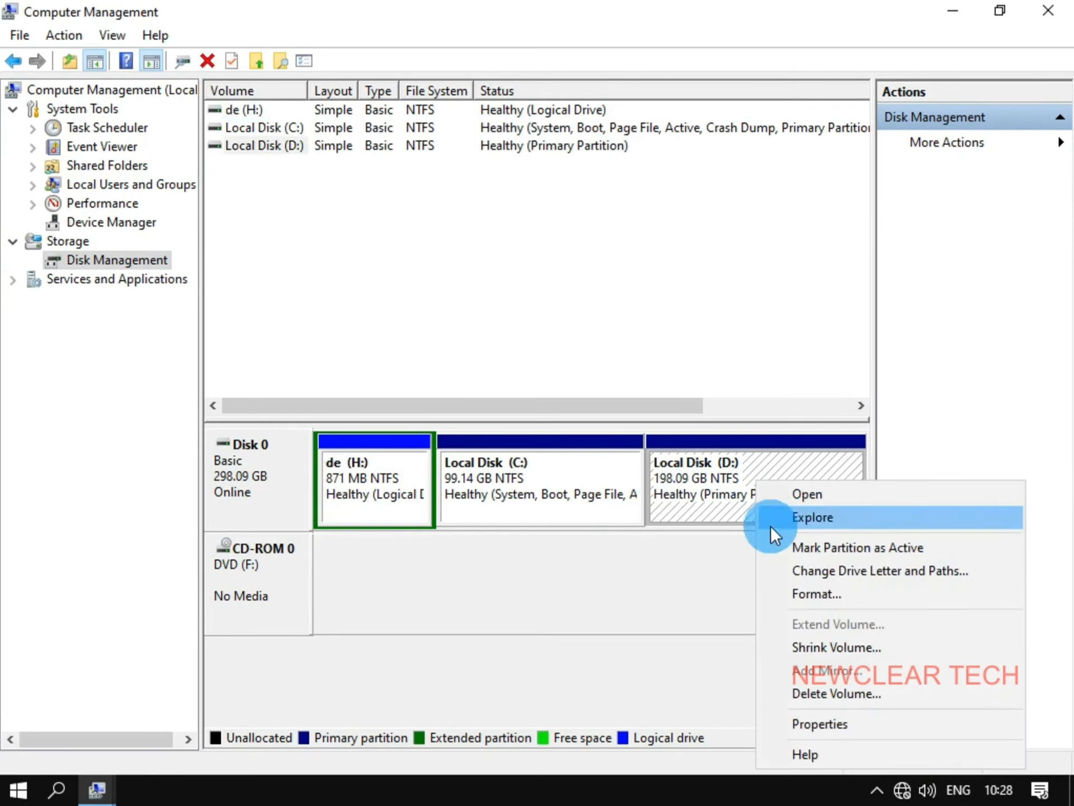
{"action": "left_click", "coordinate": [801, 643]}
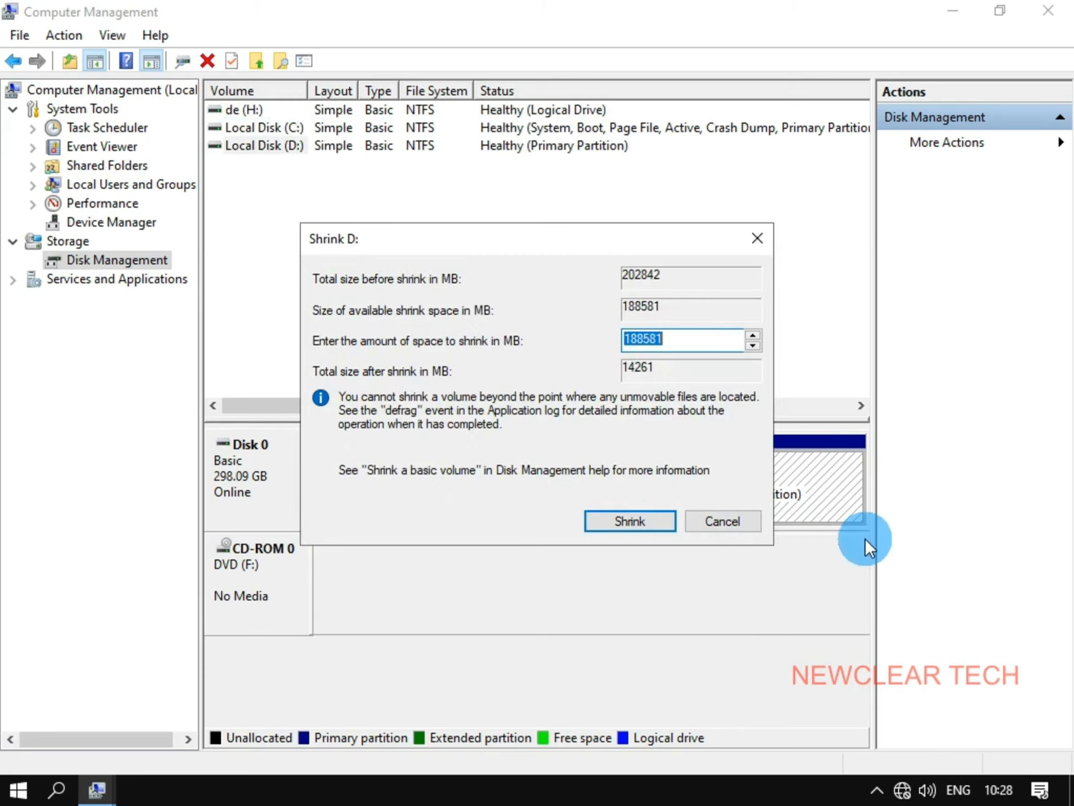
{"action": "key", "text": "XF86Calculator"}
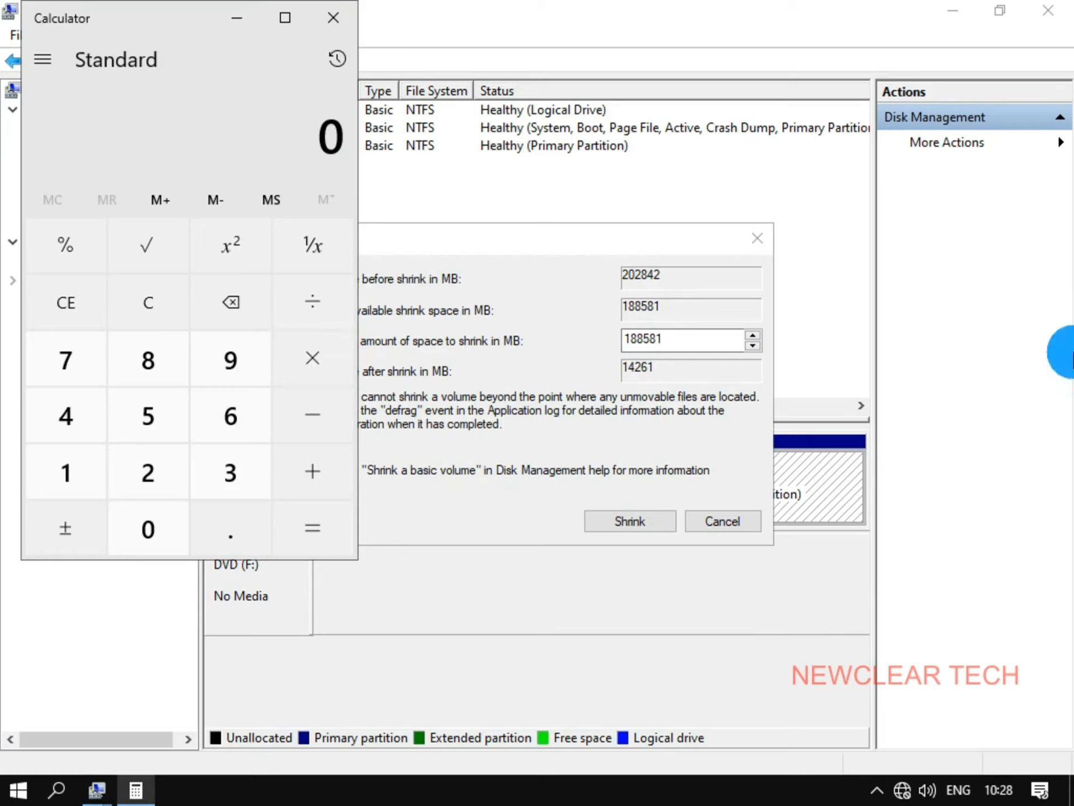
{"action": "type", "text": "150"}
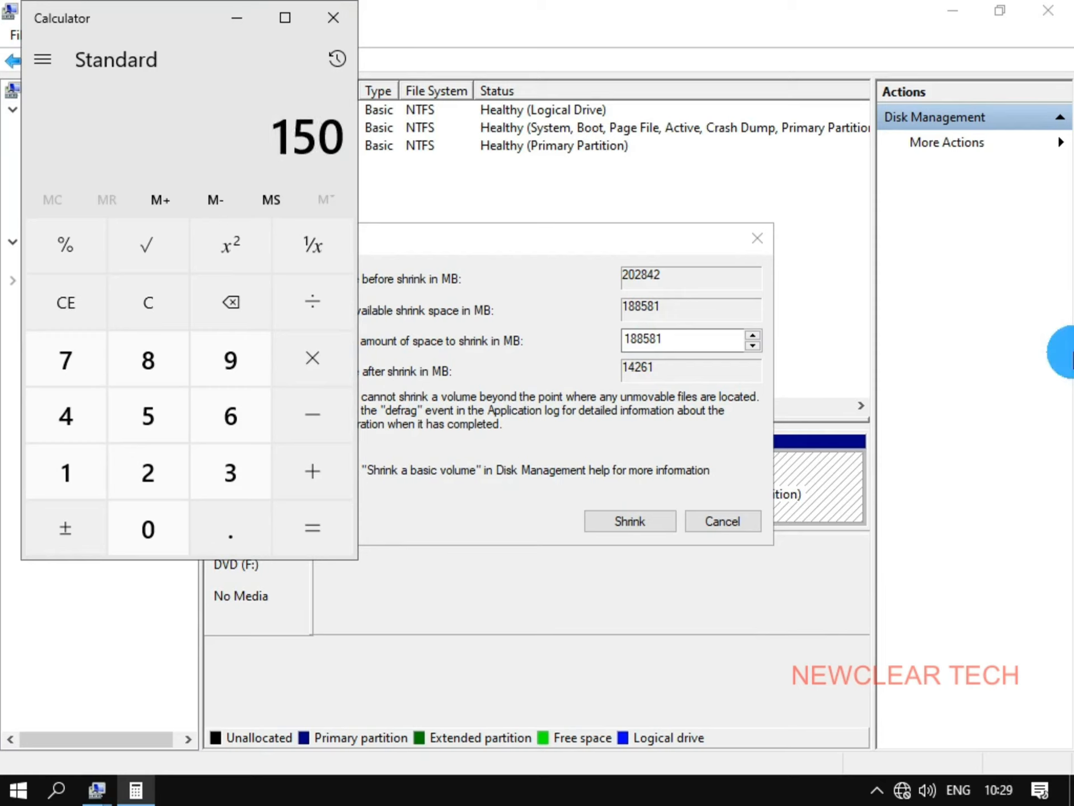
{"action": "key", "text": "asterisk"}
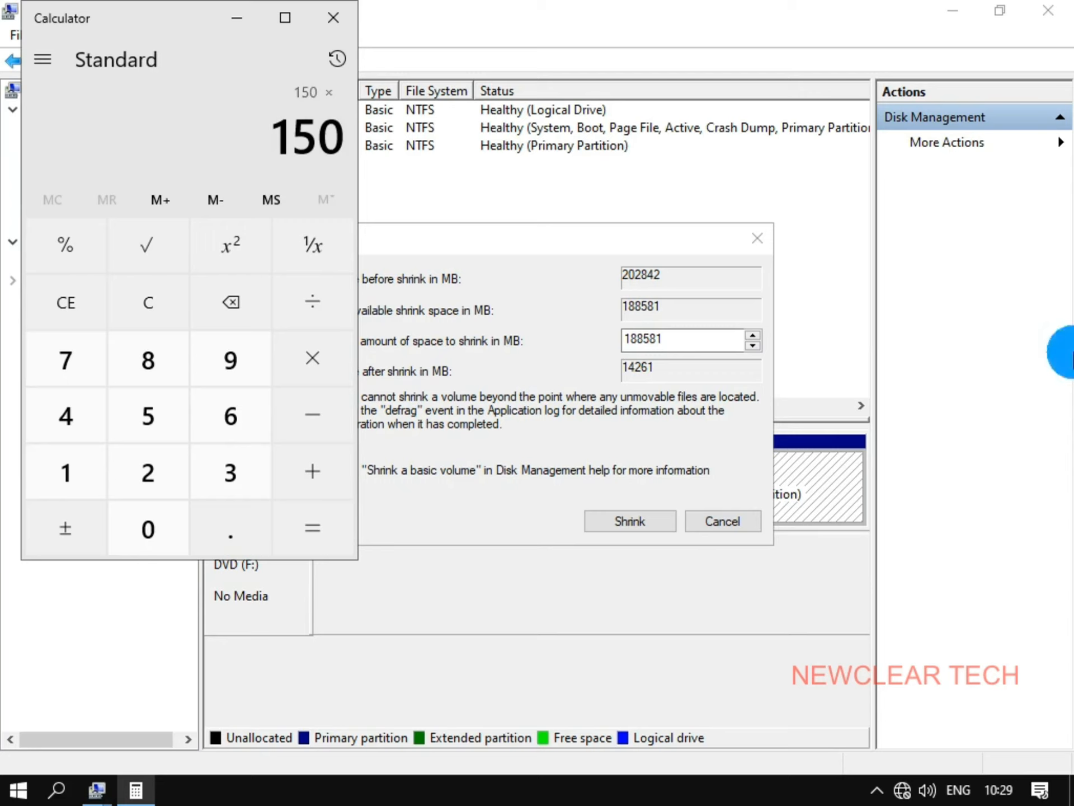
{"action": "type", "text": "1024"}
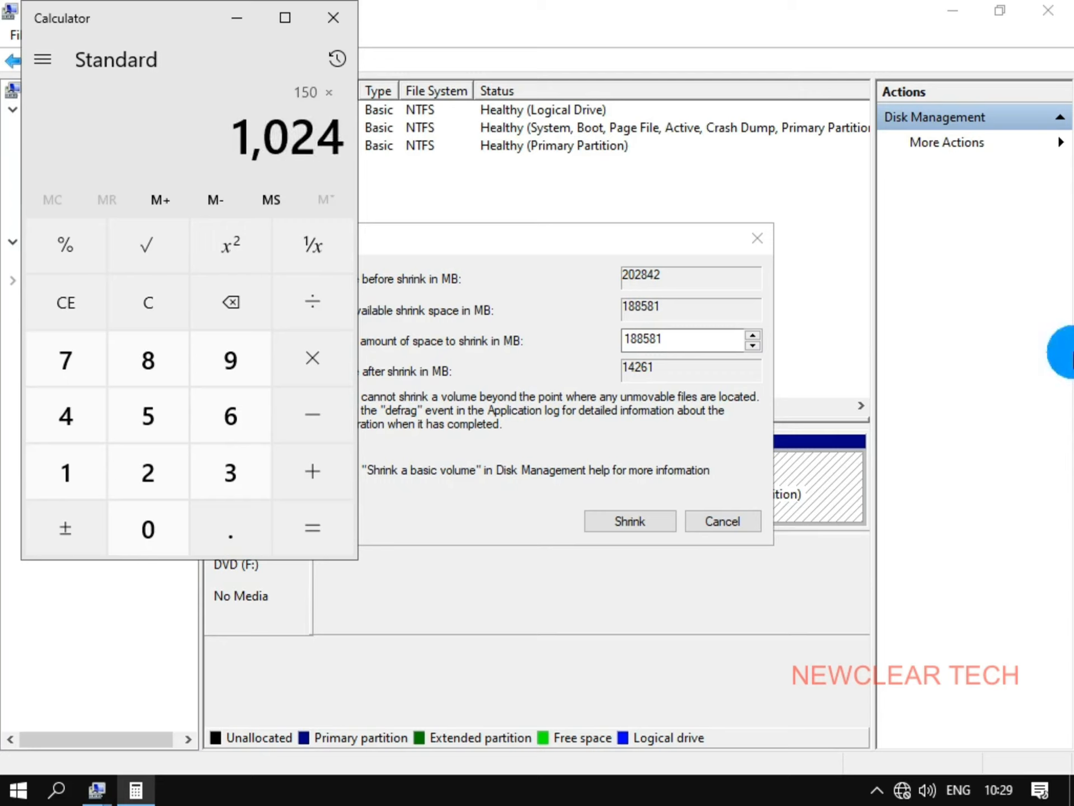
{"action": "key", "text": "Return"}
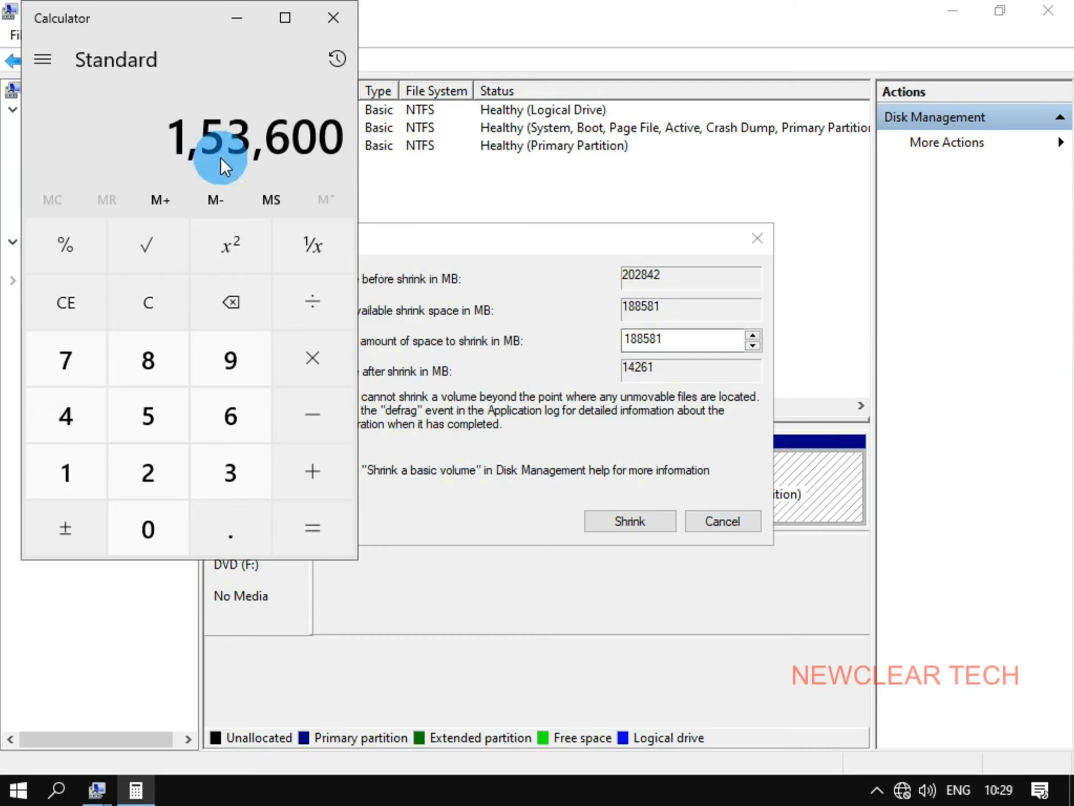
Step: Set the amount of space to shrink on D: to 153601 MB and run the shrink
{"action": "left_click", "coordinate": [694, 352]}
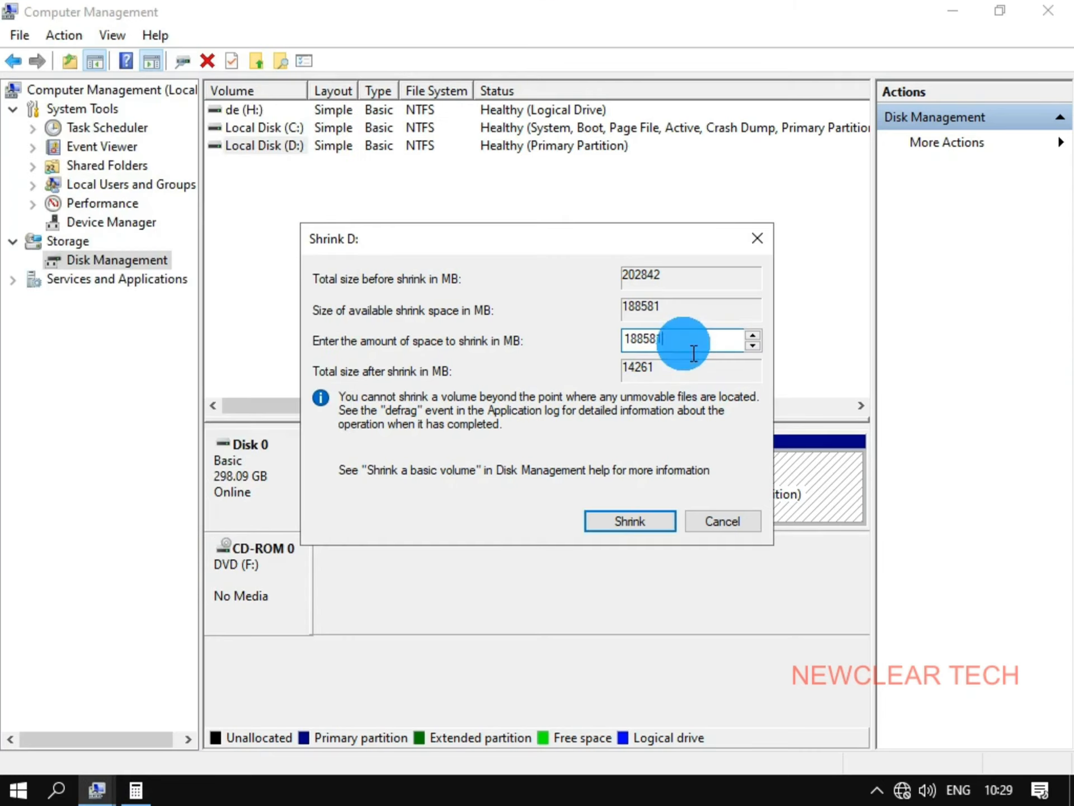
{"action": "key", "text": "BackSpace"}
{"action": "key", "text": "BackSpace"}
{"action": "key", "text": "BackSpace"}
{"action": "key", "text": "BackSpace"}
{"action": "key", "text": "BackSpace"}
{"action": "key", "text": "BackSpace"}
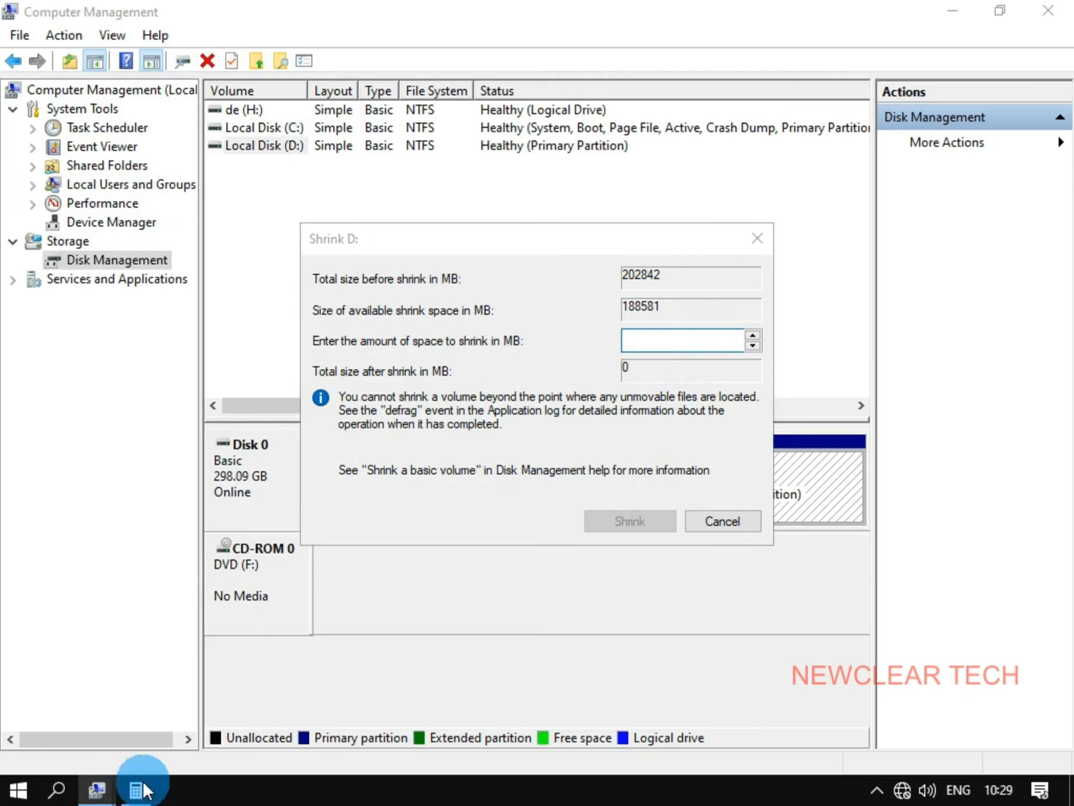
{"action": "mouse_move", "coordinate": [136, 790]}
{"action": "left_click", "coordinate": [144, 725]}
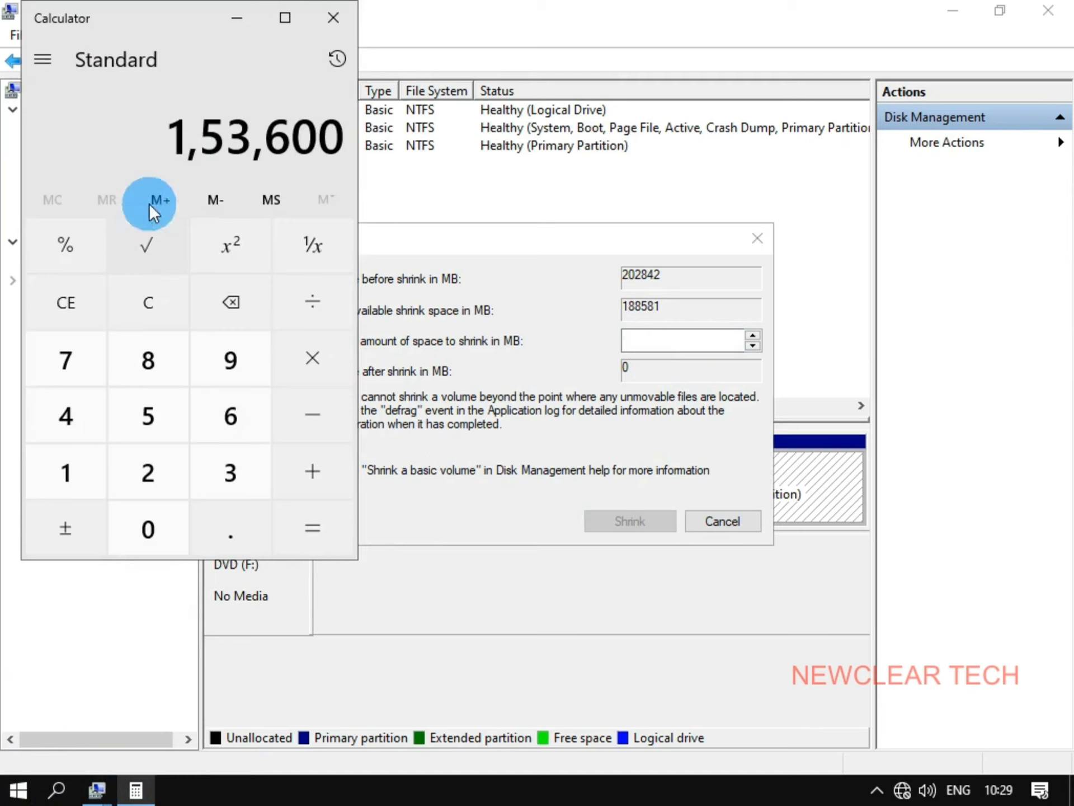
{"action": "left_click", "coordinate": [666, 342]}
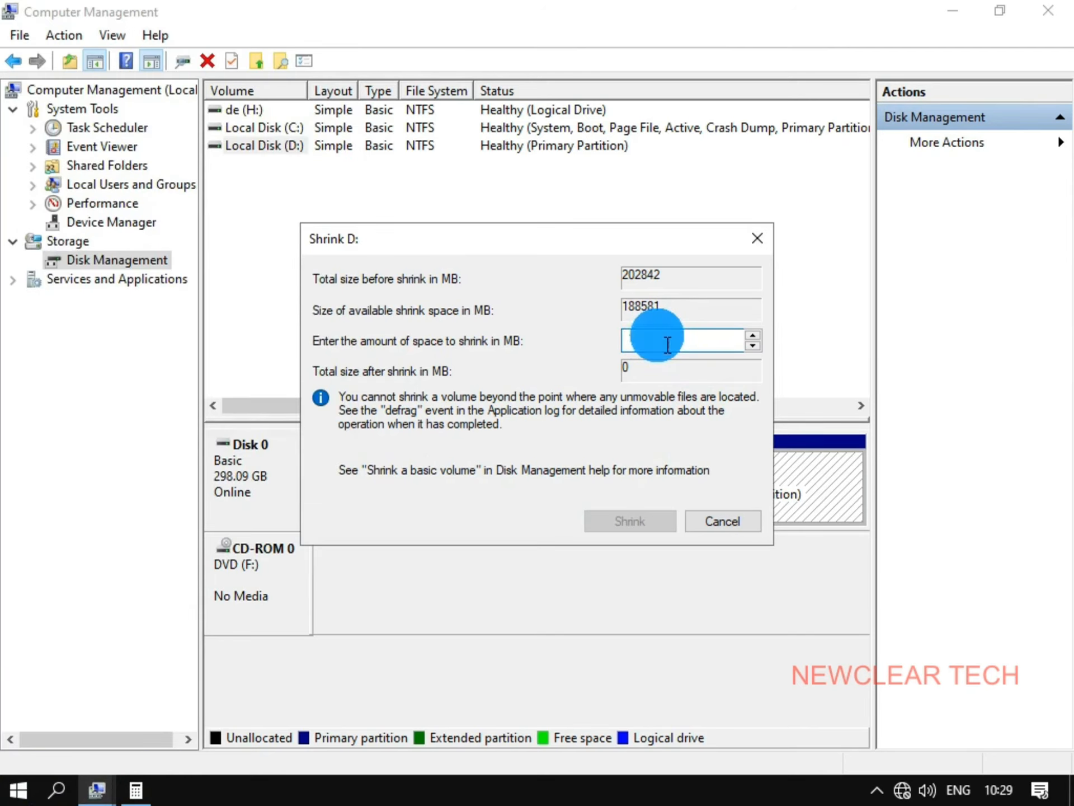
{"action": "type", "text": "15"}
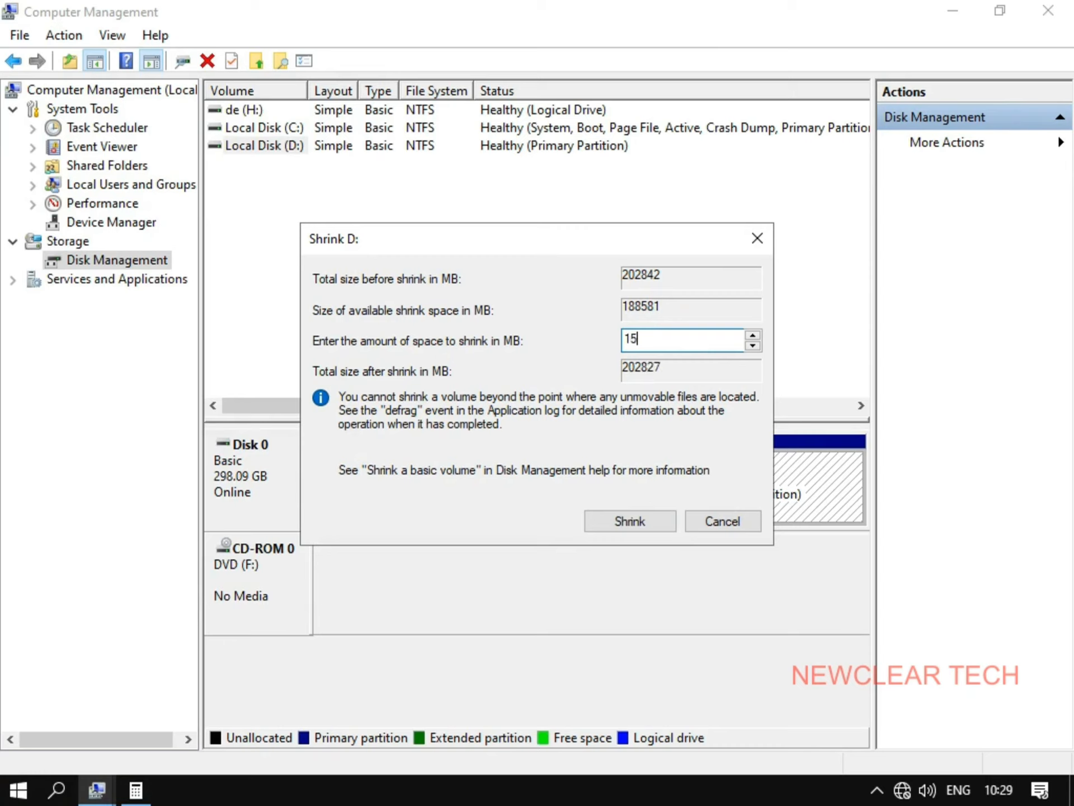
{"action": "type", "text": "3"}
{"action": "left_click", "coordinate": [873, 794]}
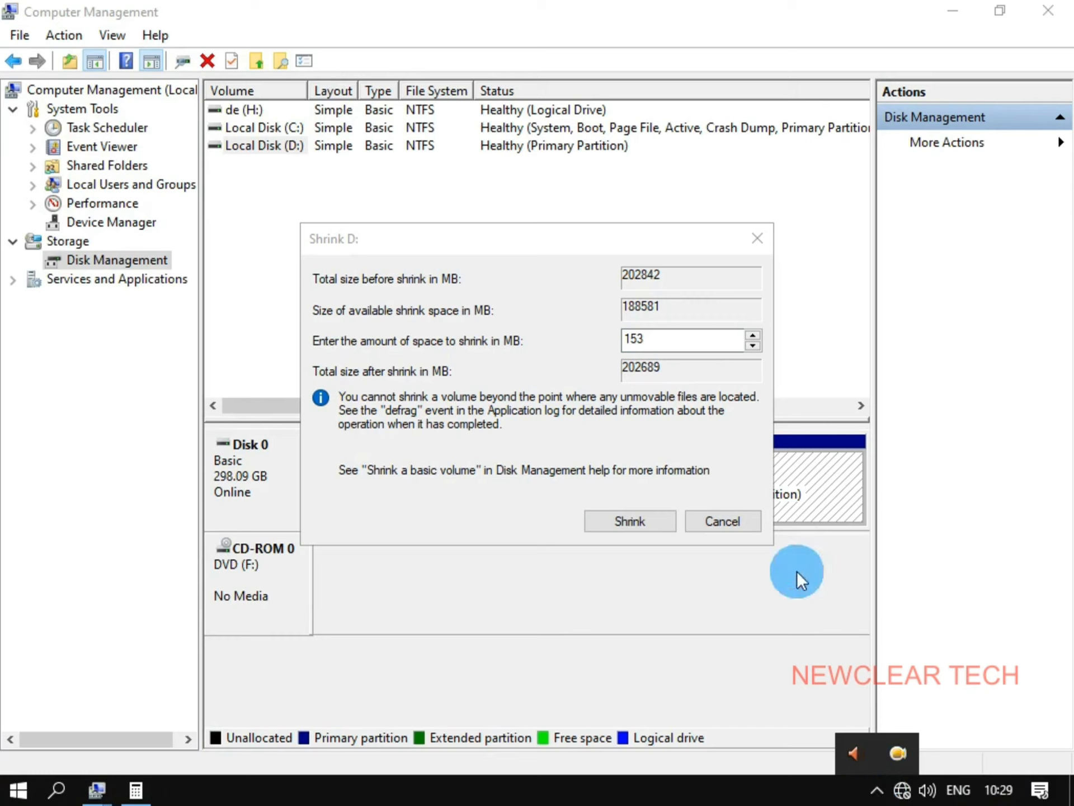
{"action": "left_click", "coordinate": [668, 345]}
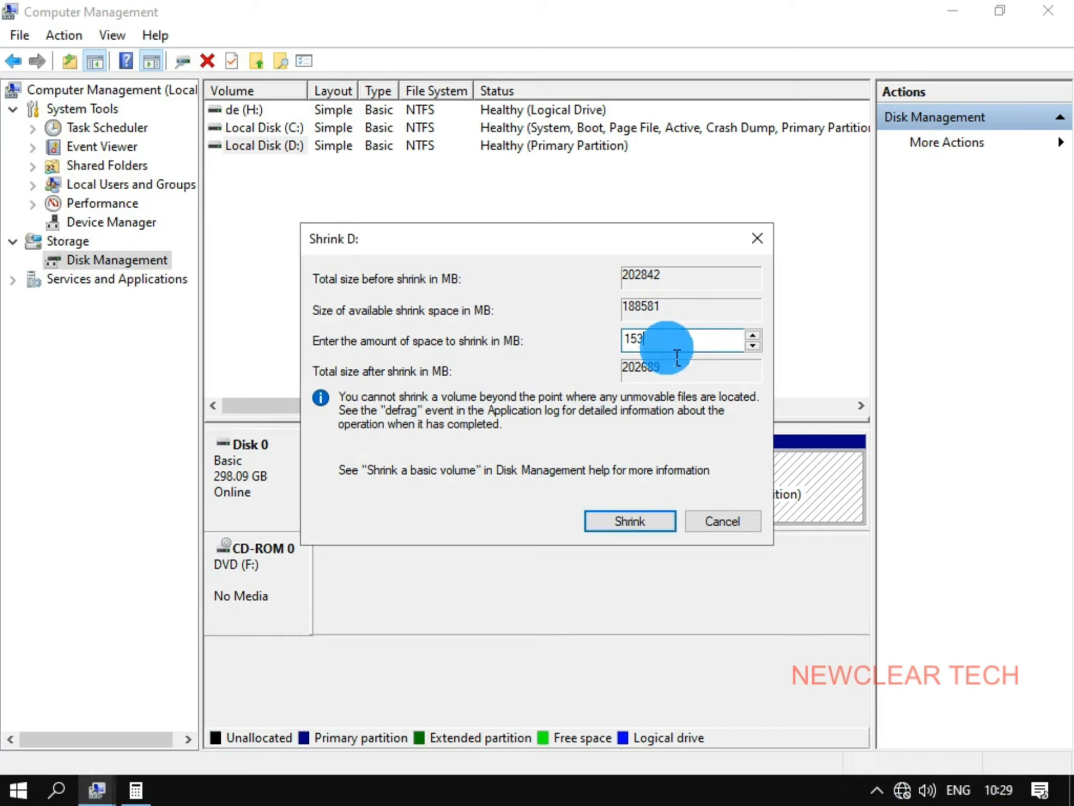
{"action": "type", "text": "60"}
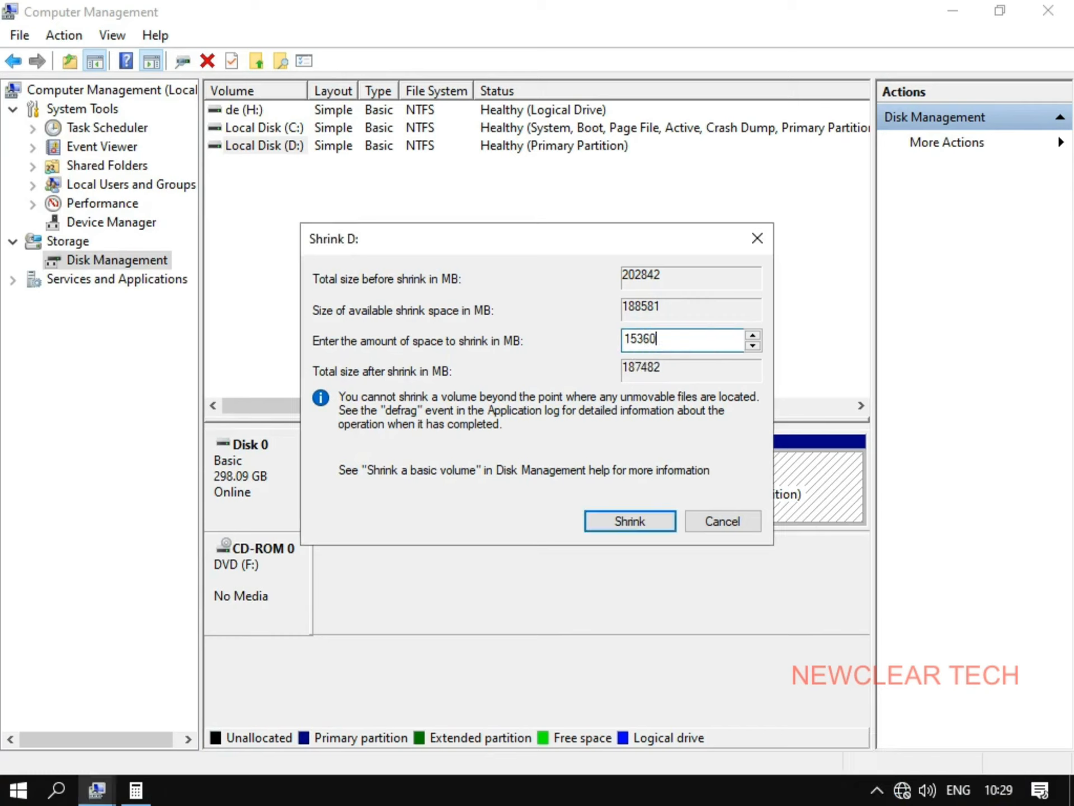
{"action": "type", "text": "0"}
{"action": "key", "text": "Up"}
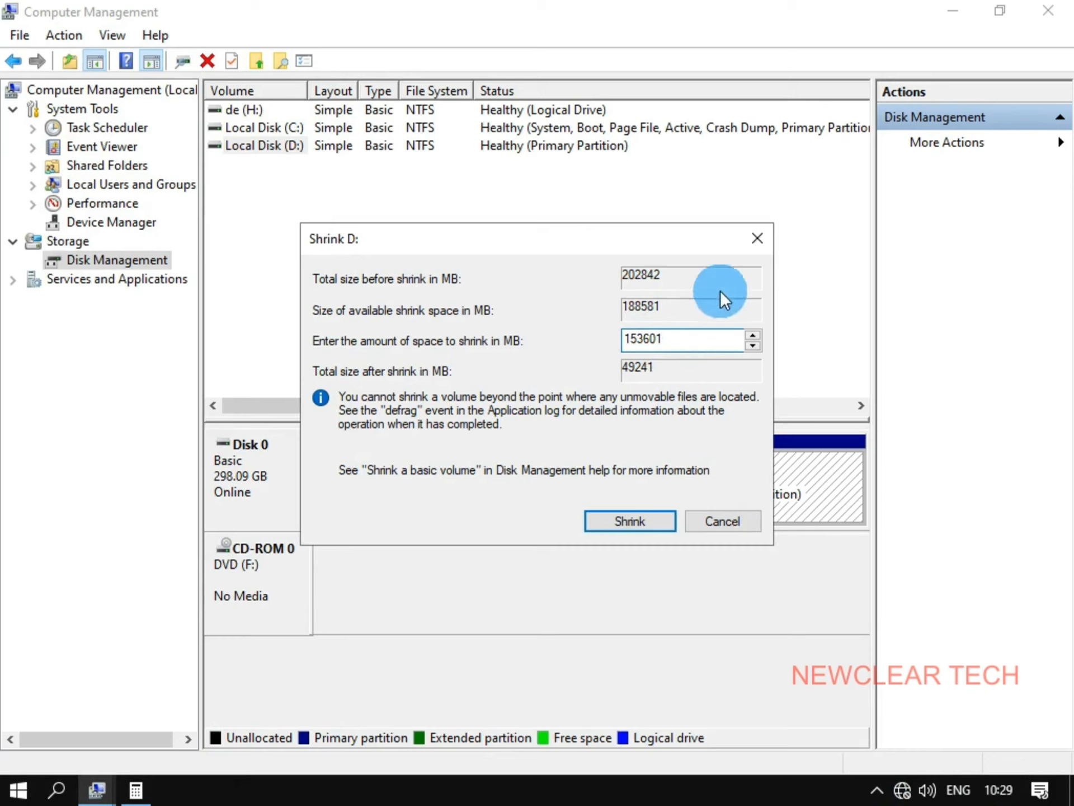
{"action": "left_click", "coordinate": [653, 519]}
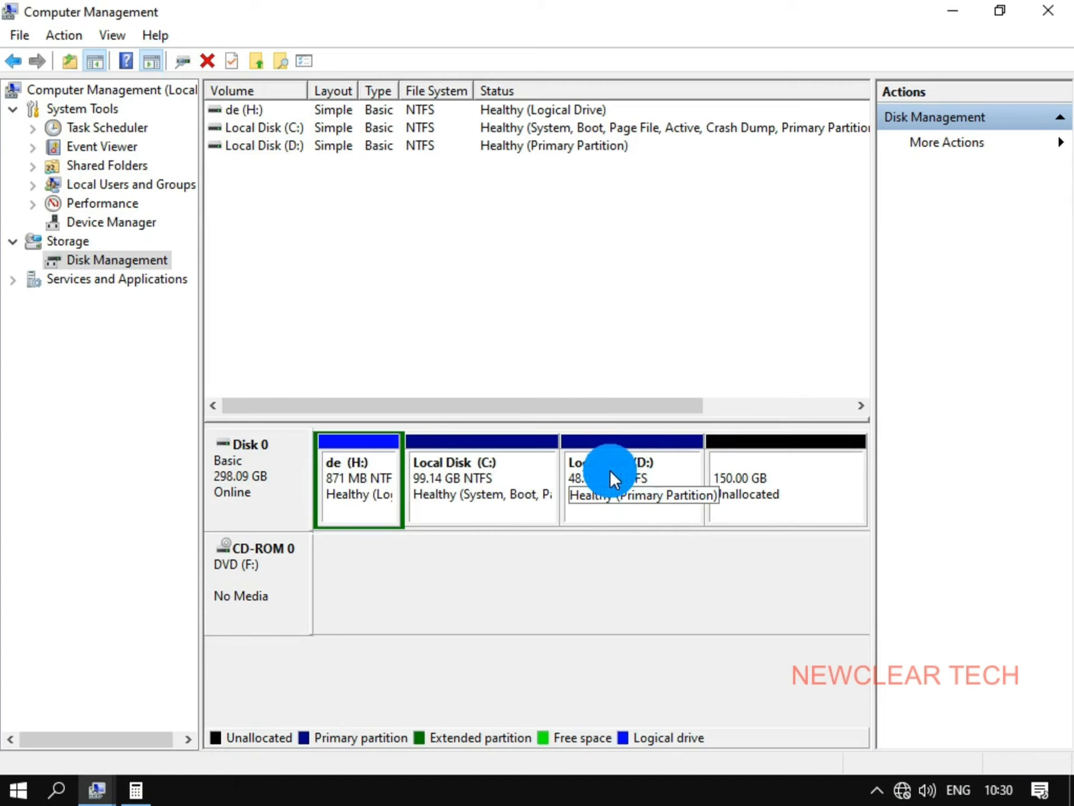
Step: Create a simple volume in the 150 GB unallocated space with drive letter E, NTFS, label New Volume and quick format
{"action": "right_click", "coordinate": [749, 487]}
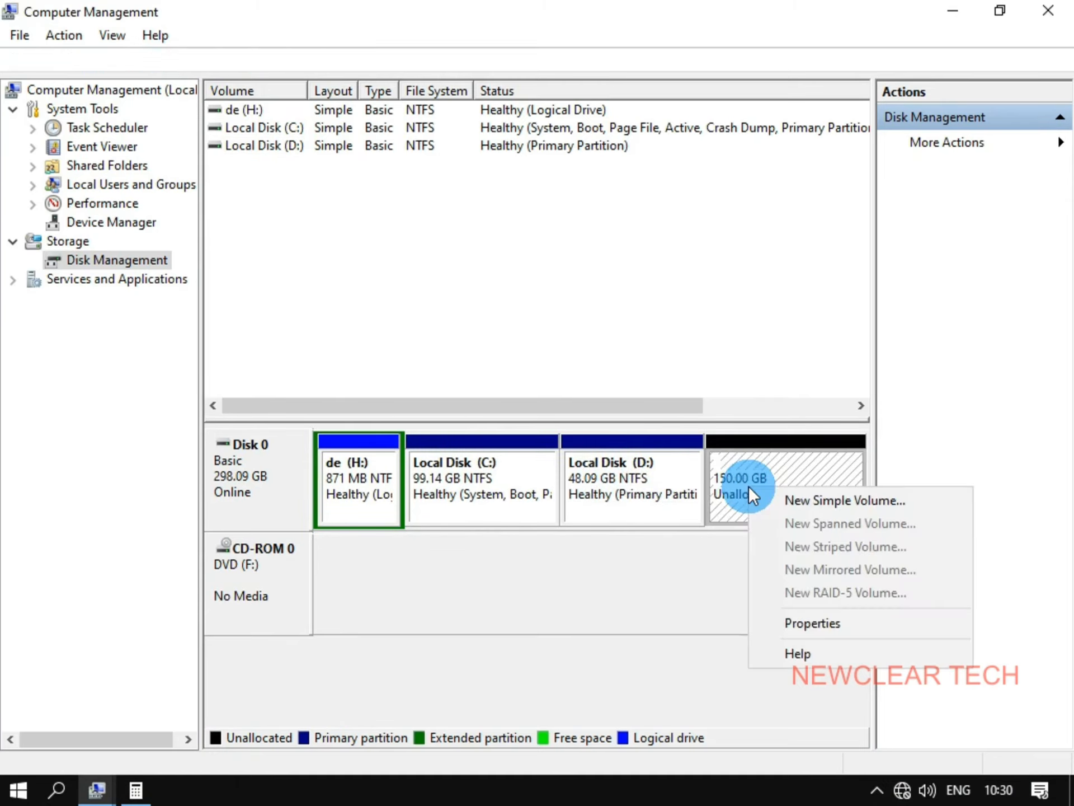
{"action": "left_click", "coordinate": [765, 501]}
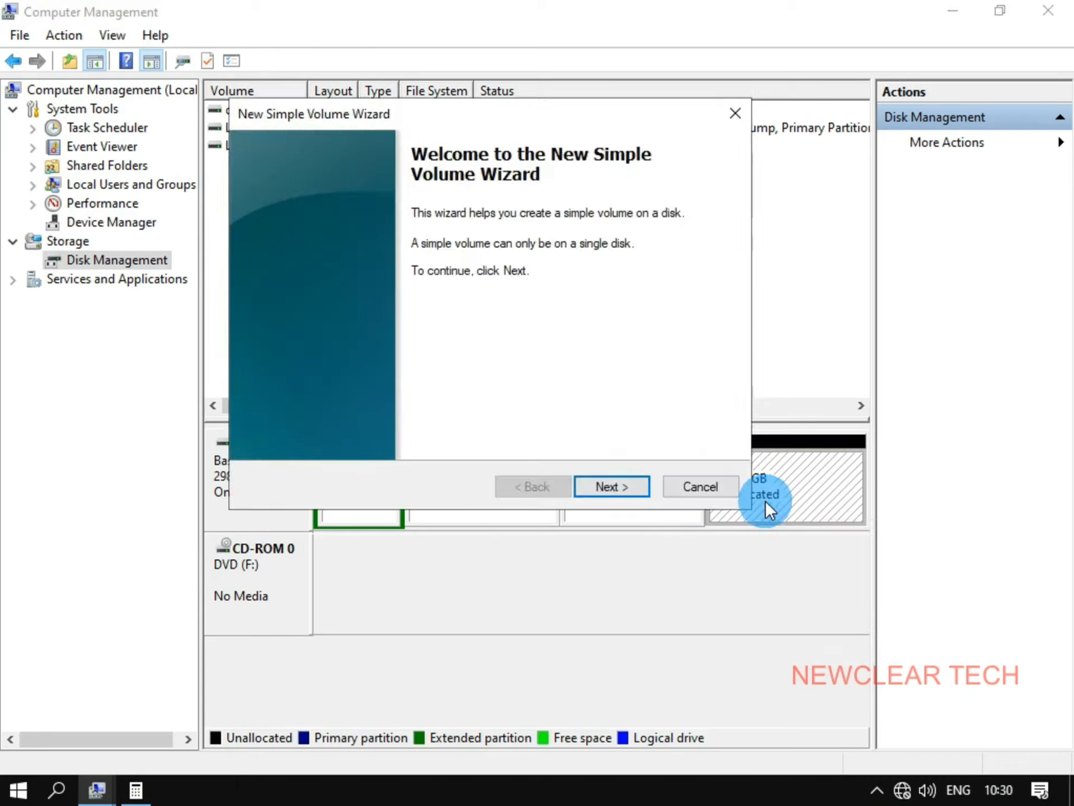
{"action": "left_click", "coordinate": [635, 482]}
{"action": "left_click", "coordinate": [636, 483]}
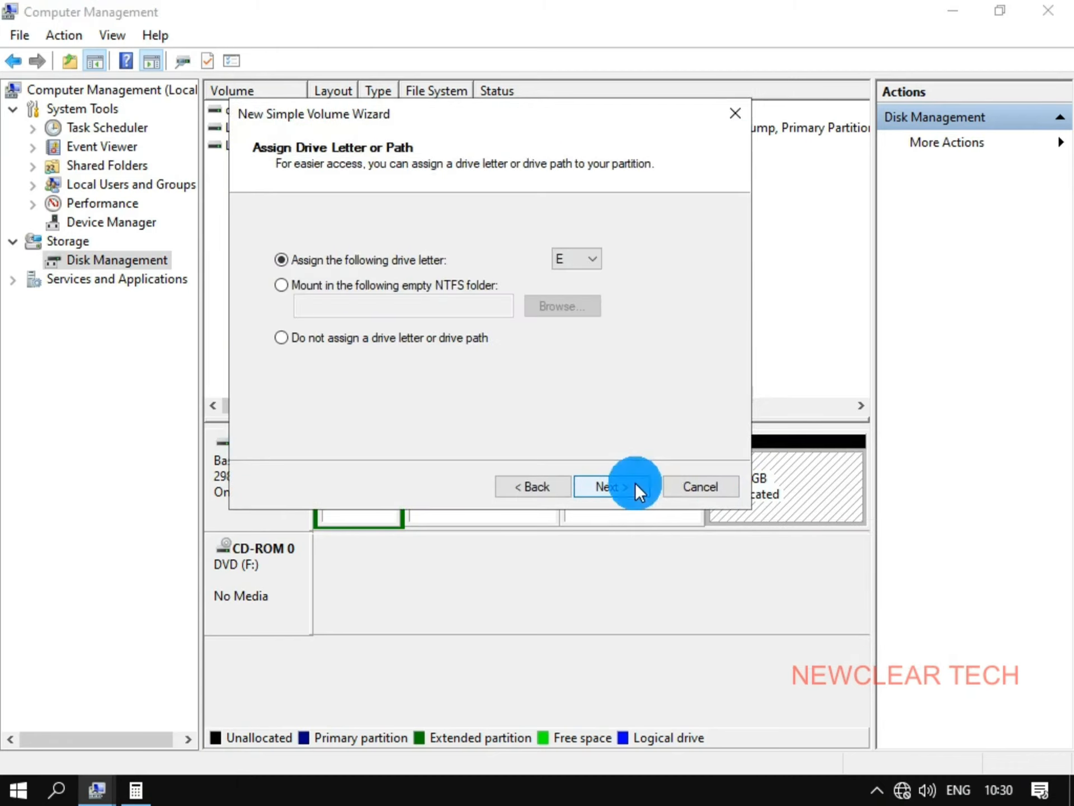
{"action": "left_click", "coordinate": [635, 483]}
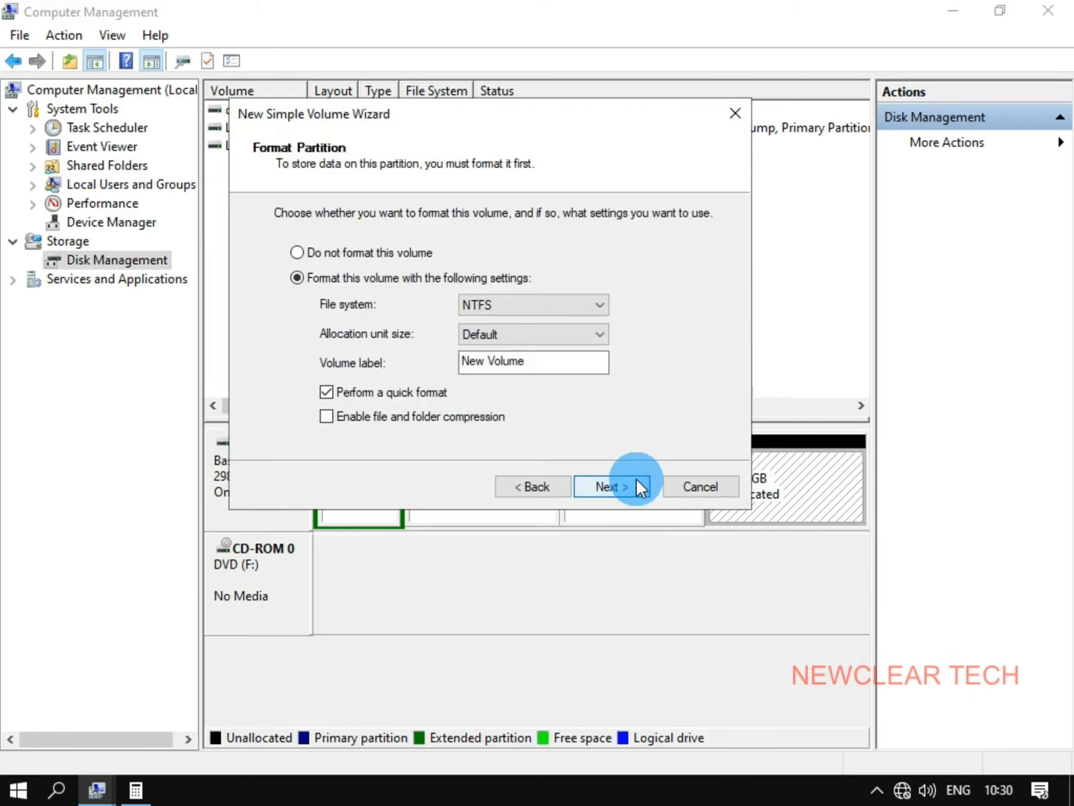
{"action": "left_click", "coordinate": [635, 483]}
{"action": "left_click", "coordinate": [636, 483]}
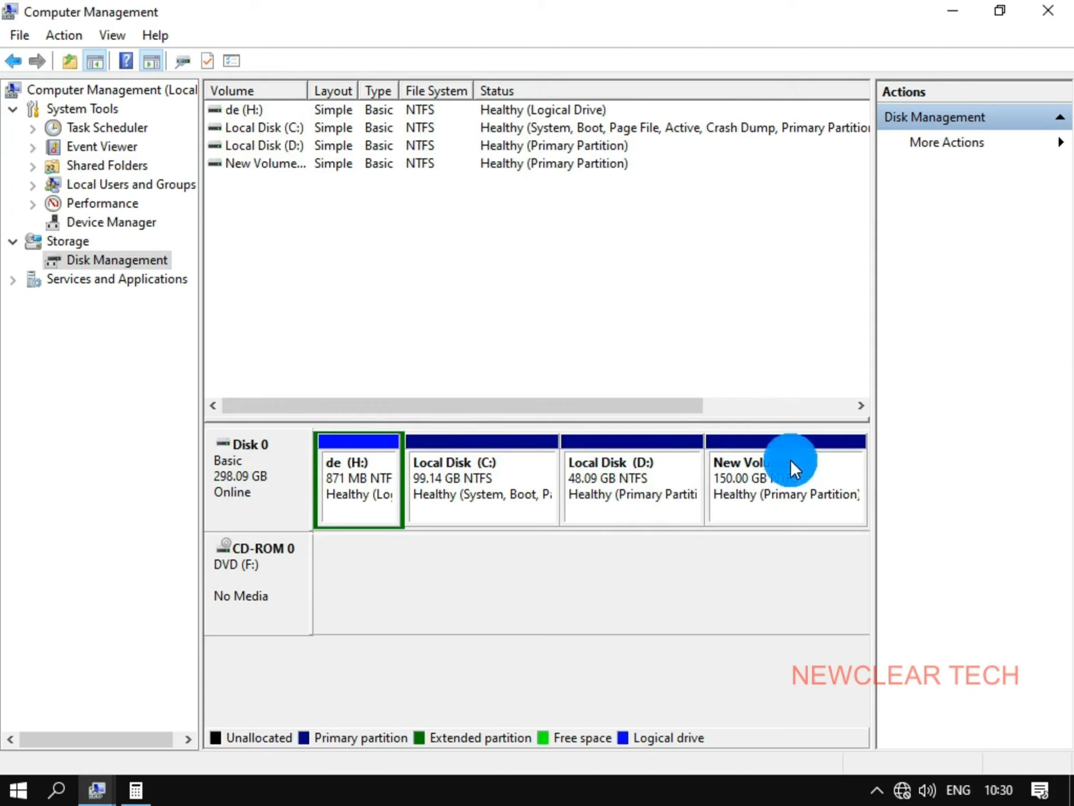
Step: Close the Calculator and Computer Management windows
{"action": "left_click", "coordinate": [955, 10]}
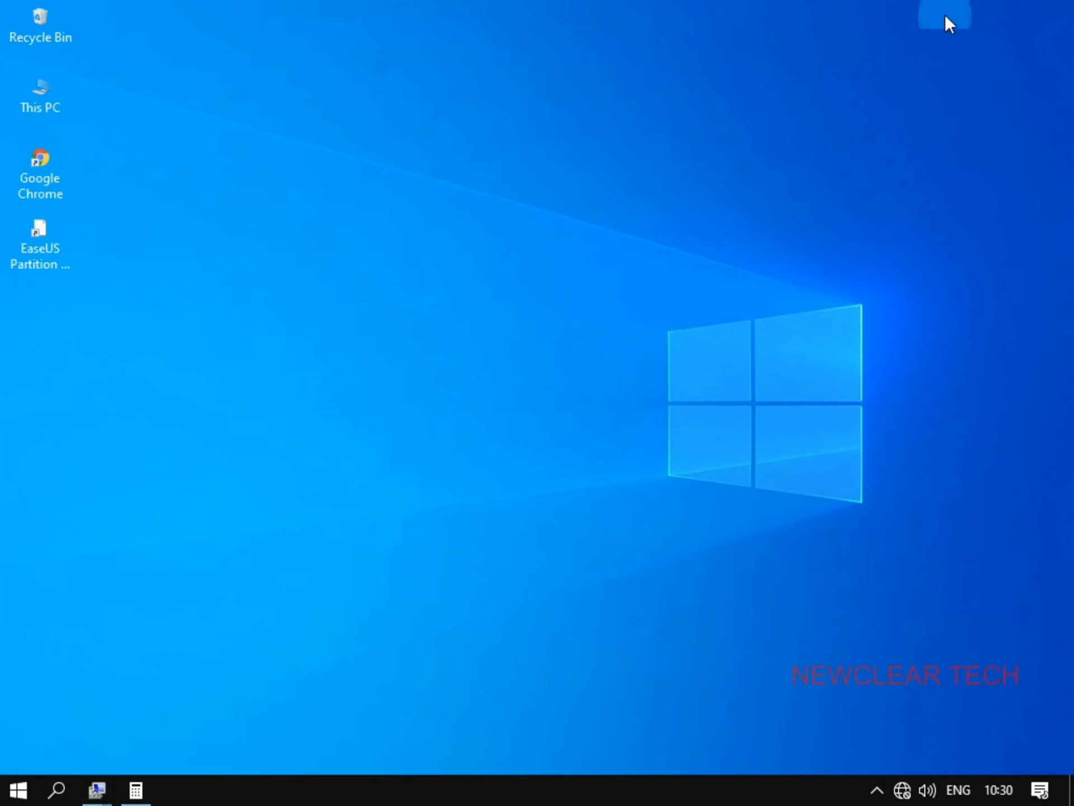
{"action": "right_click", "coordinate": [141, 783]}
{"action": "left_click", "coordinate": [135, 759]}
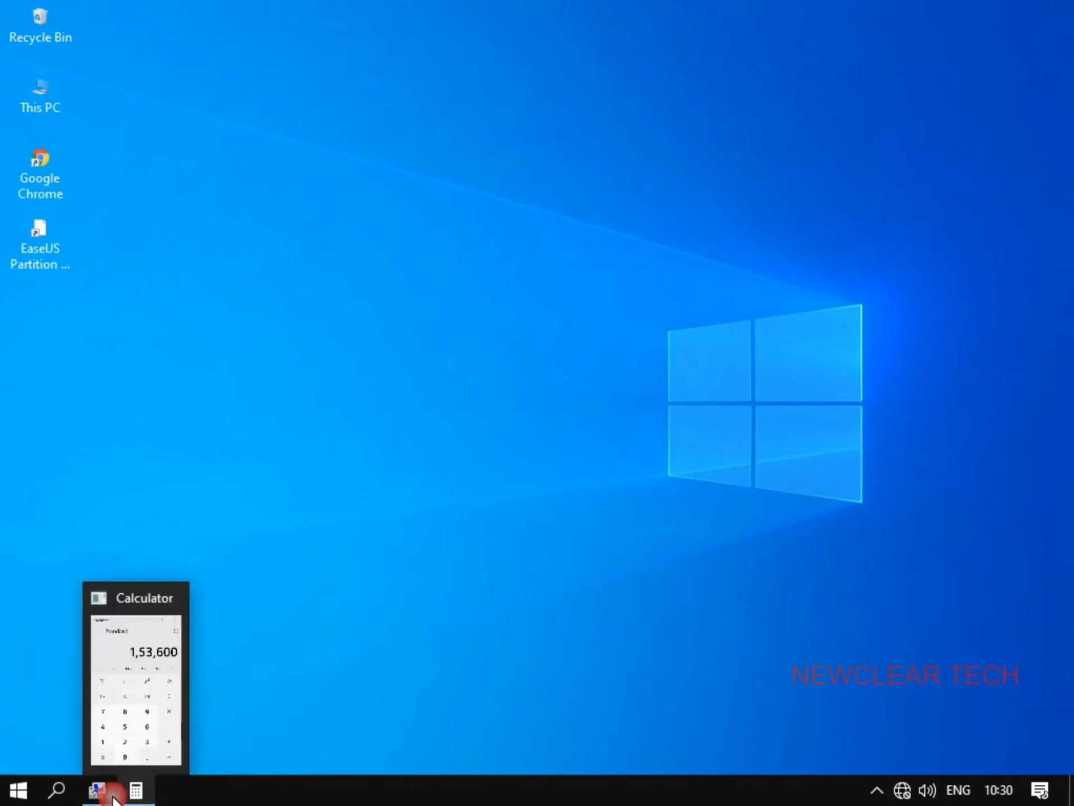
{"action": "right_click", "coordinate": [97, 789]}
{"action": "left_click", "coordinate": [119, 750]}
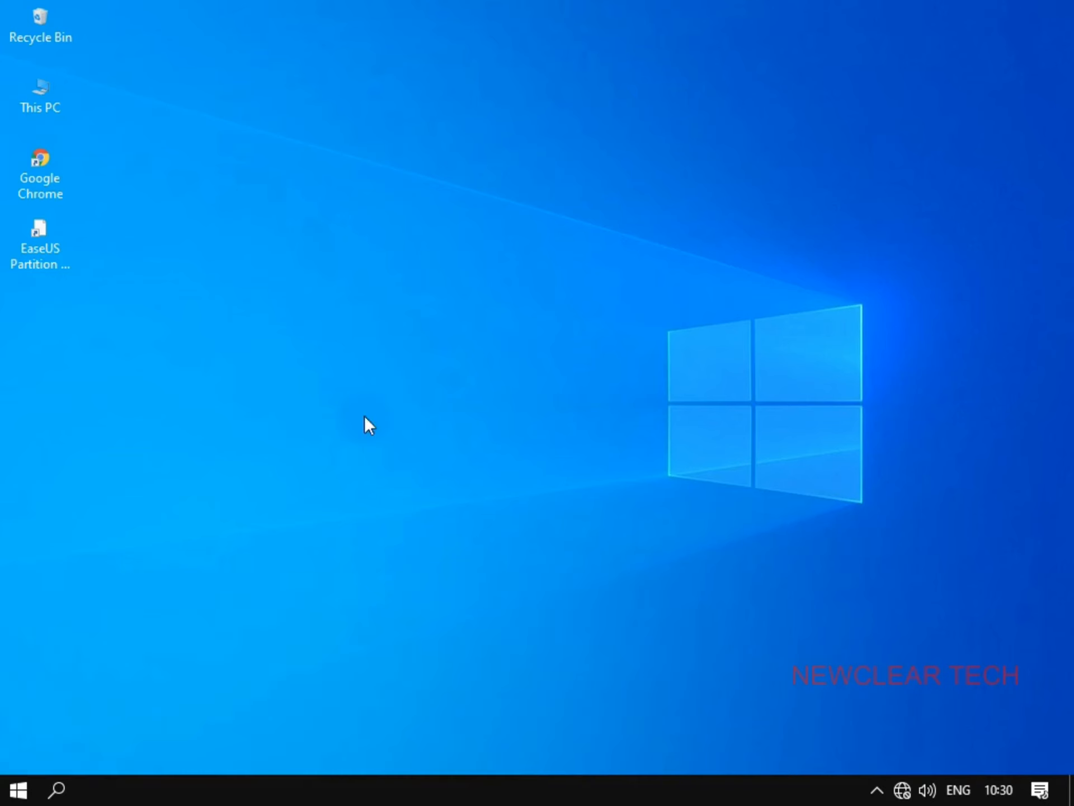
Step: Open Local Disk (D:) in File Explorer and cut all of its folders
{"action": "double_click", "coordinate": [57, 93]}
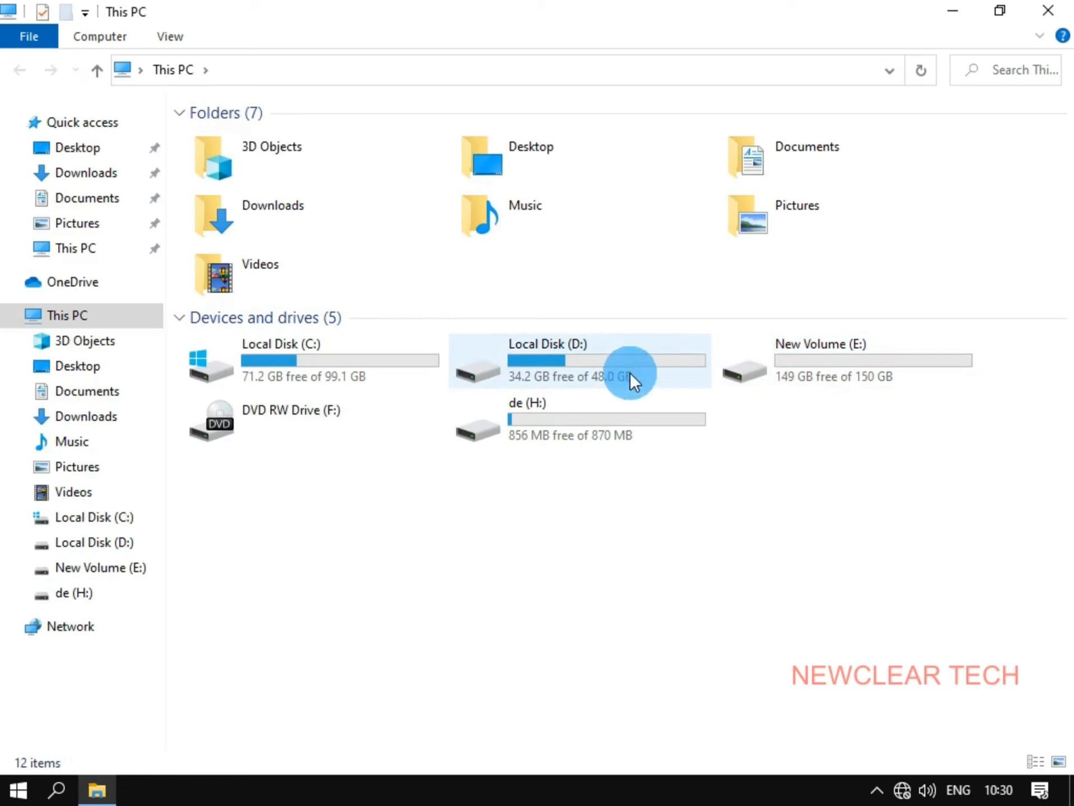
{"action": "double_click", "coordinate": [545, 372]}
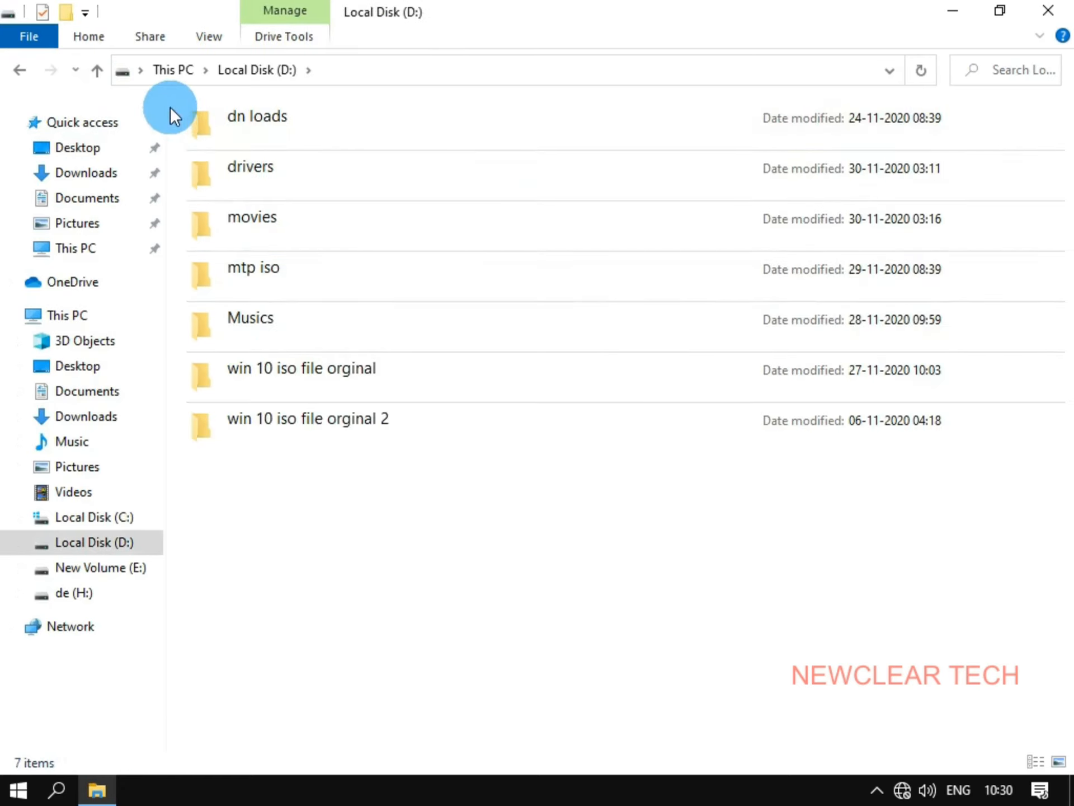
{"action": "left_click_drag", "start_coordinate": [171, 106], "coordinate": [273, 466]}
{"action": "right_click", "coordinate": [272, 465]}
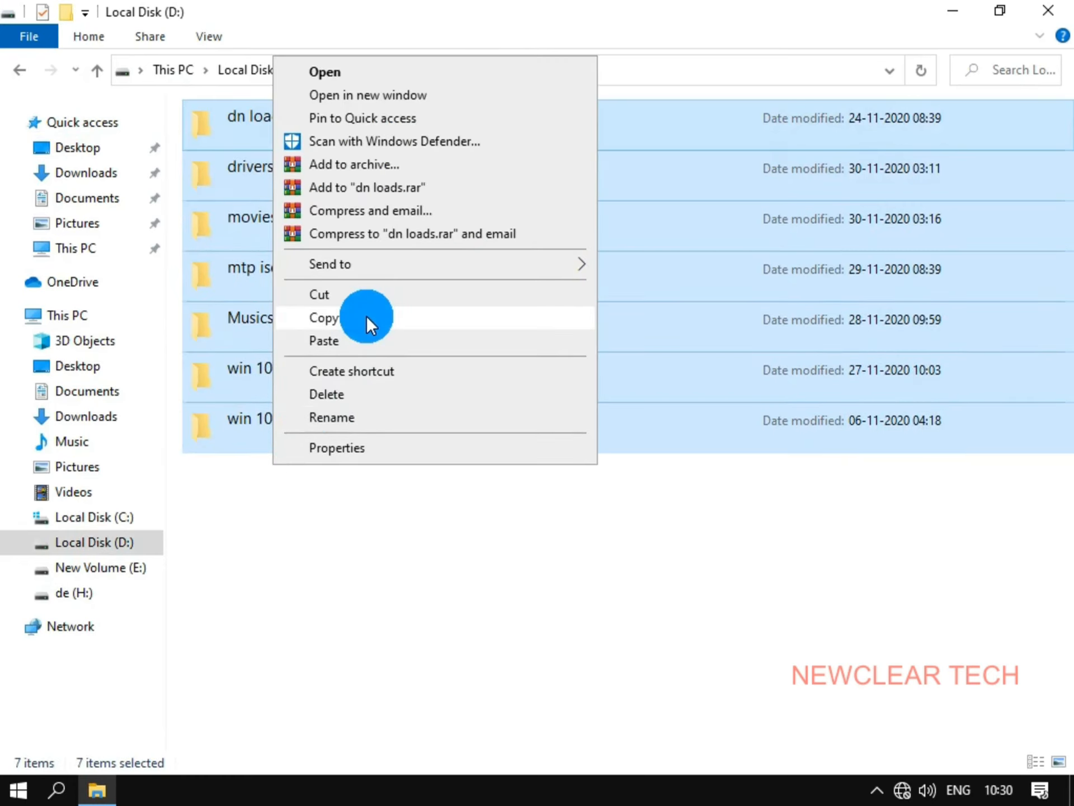
{"action": "left_click", "coordinate": [361, 301]}
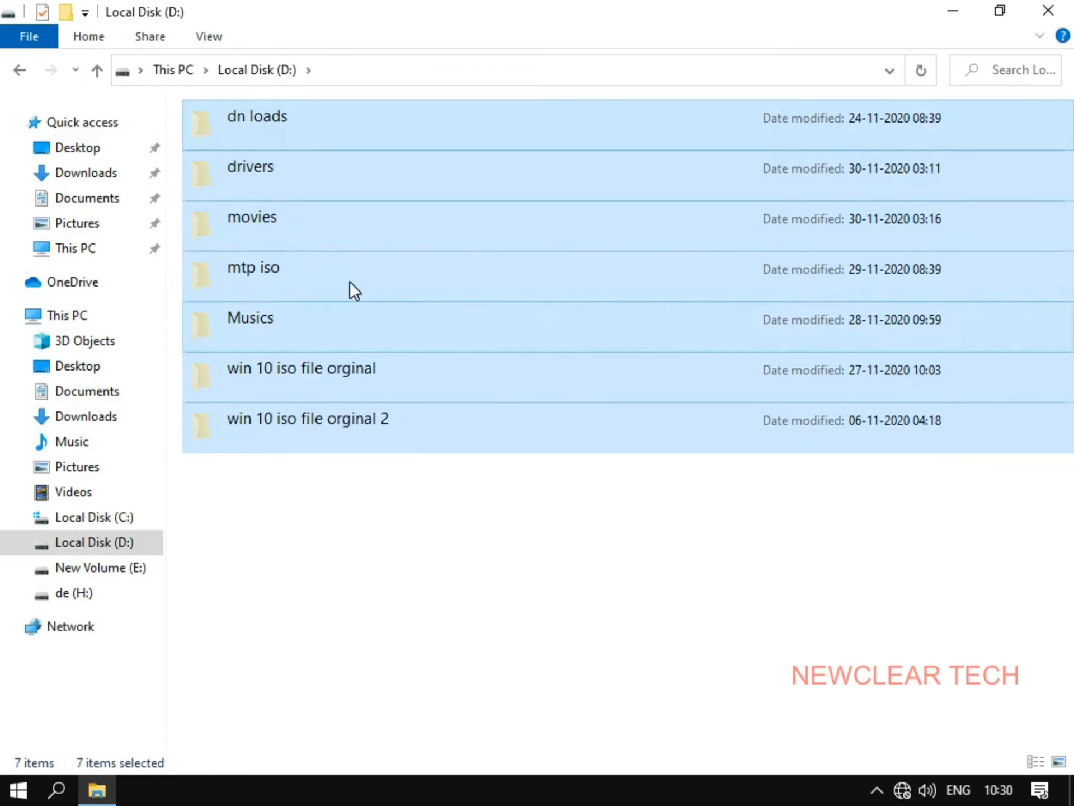
Step: Paste the cut folders into New Volume (E:)
{"action": "left_click", "coordinate": [21, 67]}
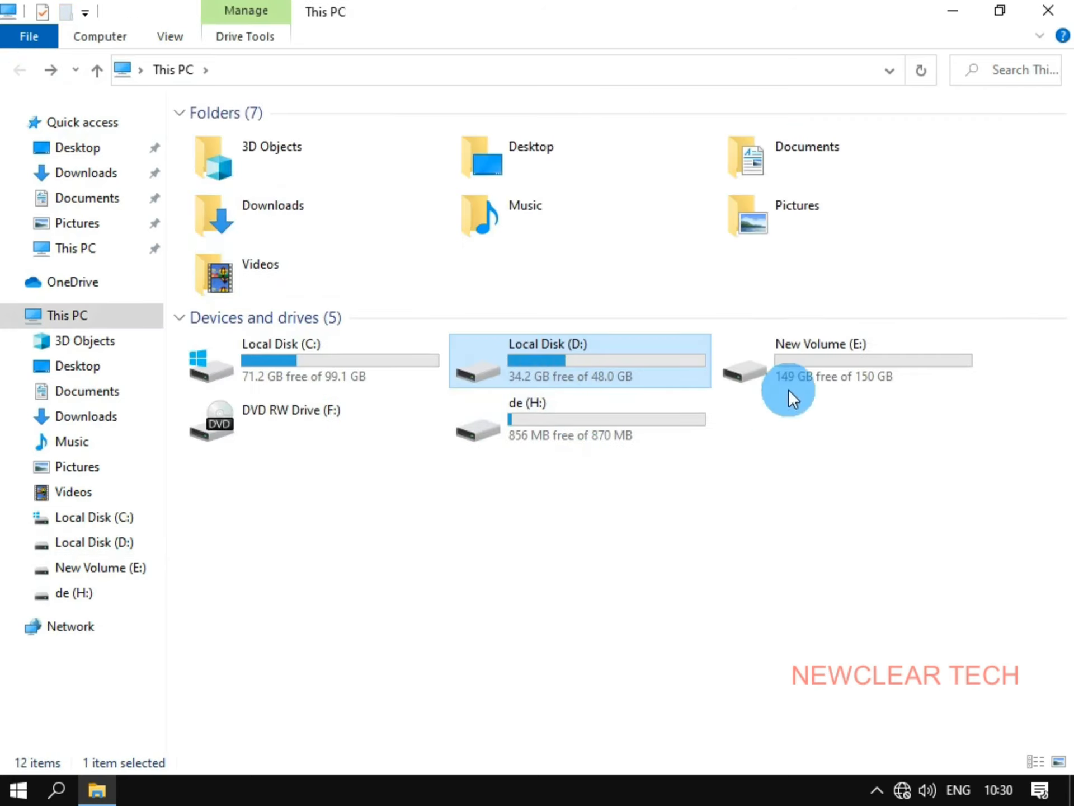
{"action": "left_click", "coordinate": [792, 372]}
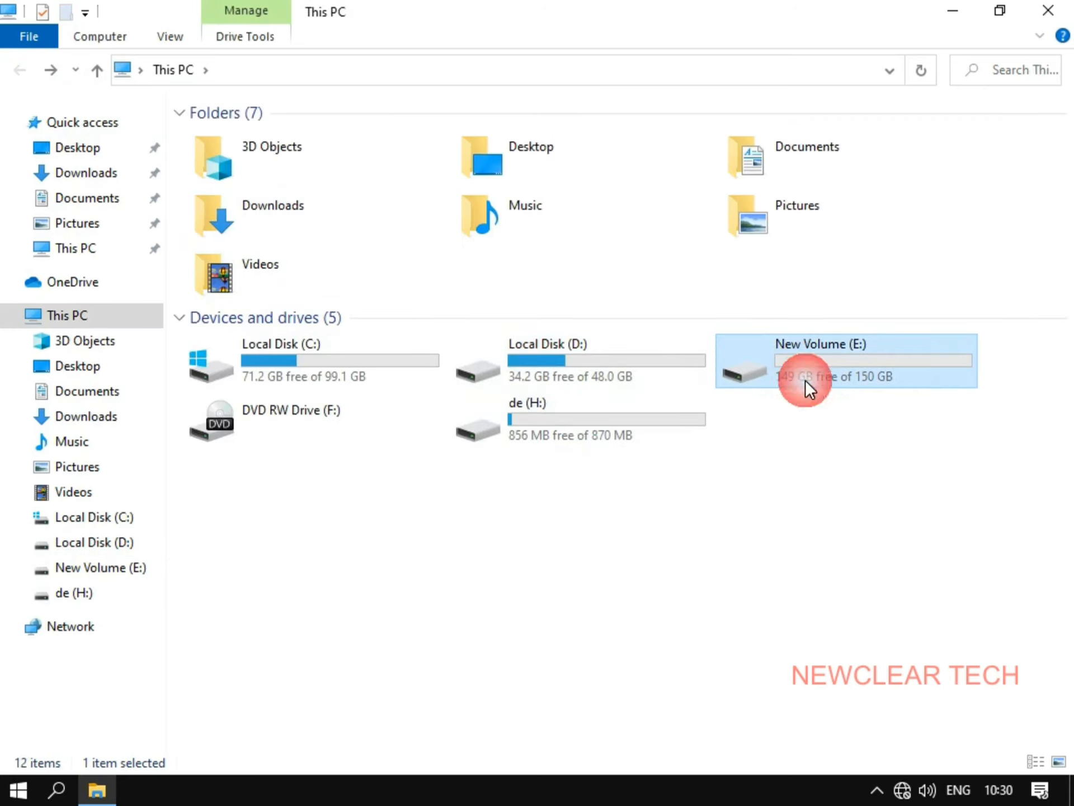
{"action": "double_click", "coordinate": [792, 358]}
{"action": "right_click", "coordinate": [426, 237]}
{"action": "mouse_move", "coordinate": [463, 308]}
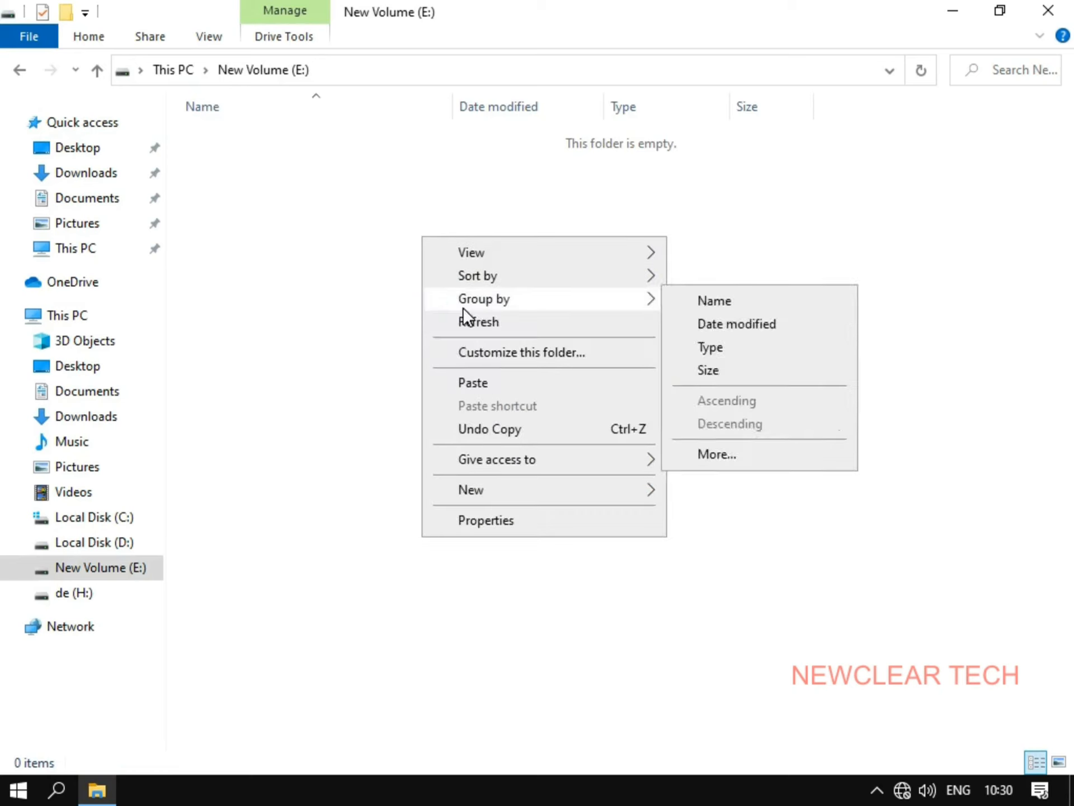
{"action": "left_click", "coordinate": [477, 378]}
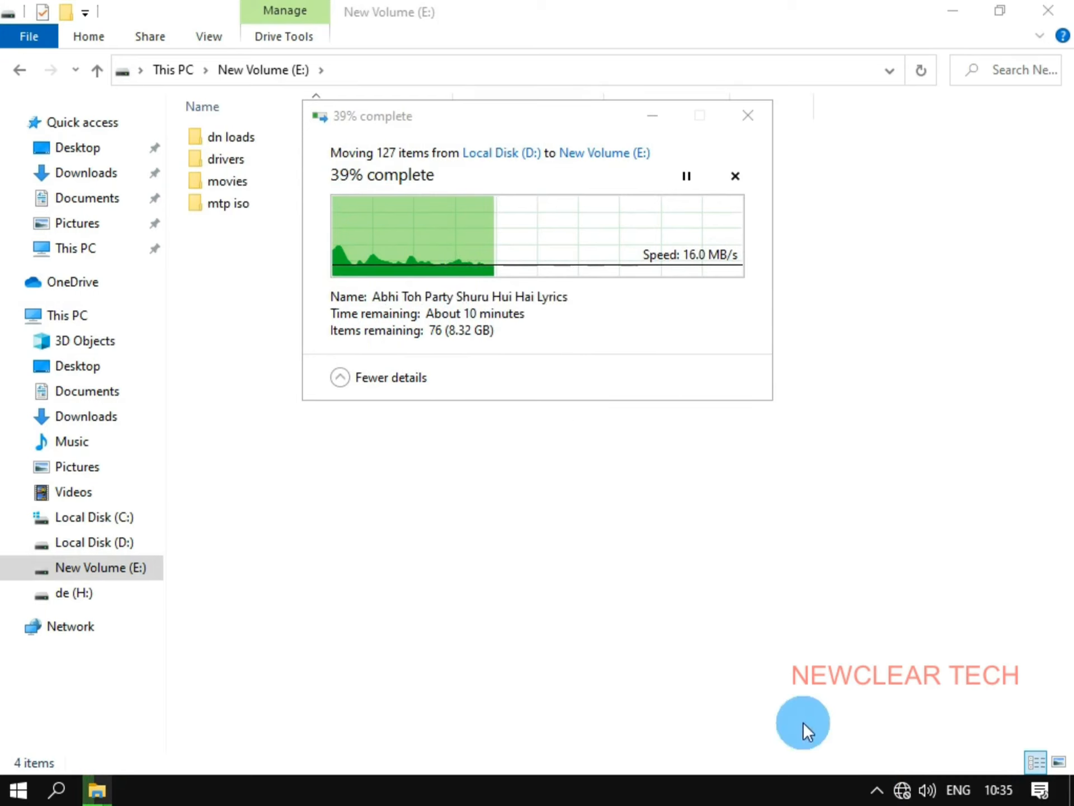
Step: Bring the file transfer window to the front to check the move's progress
{"action": "left_click", "coordinate": [877, 790]}
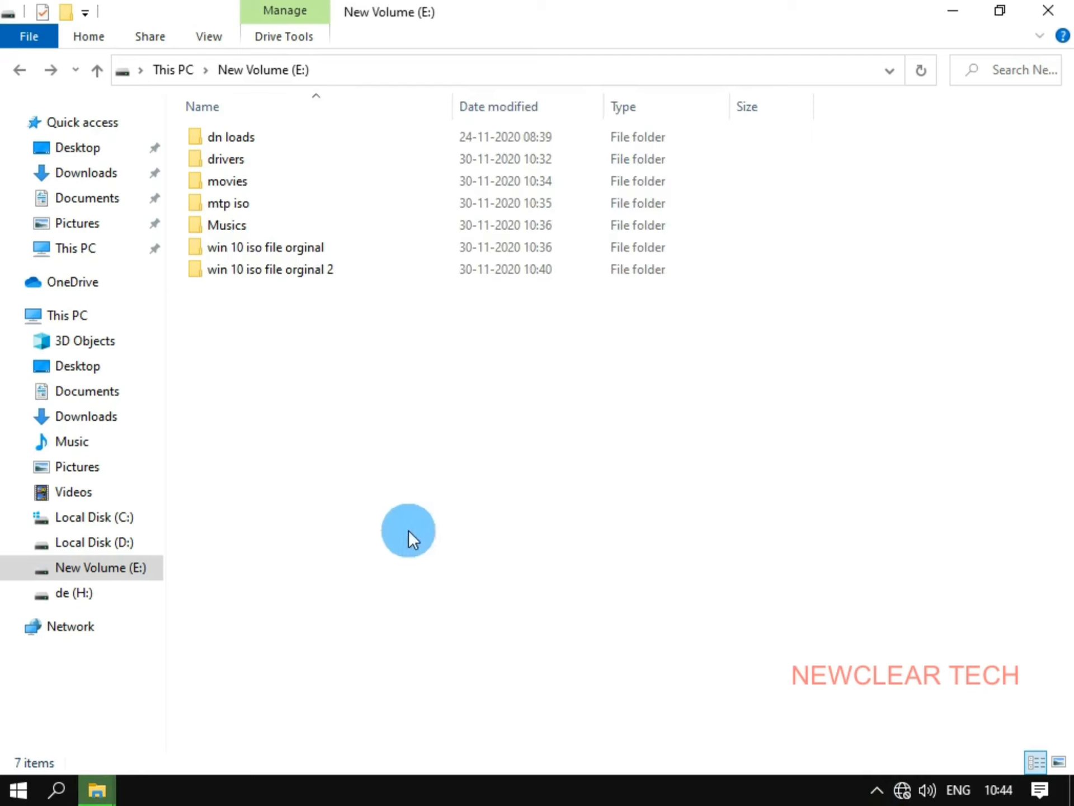
{"action": "mouse_move", "coordinate": [111, 787]}
{"action": "left_click", "coordinate": [348, 696]}
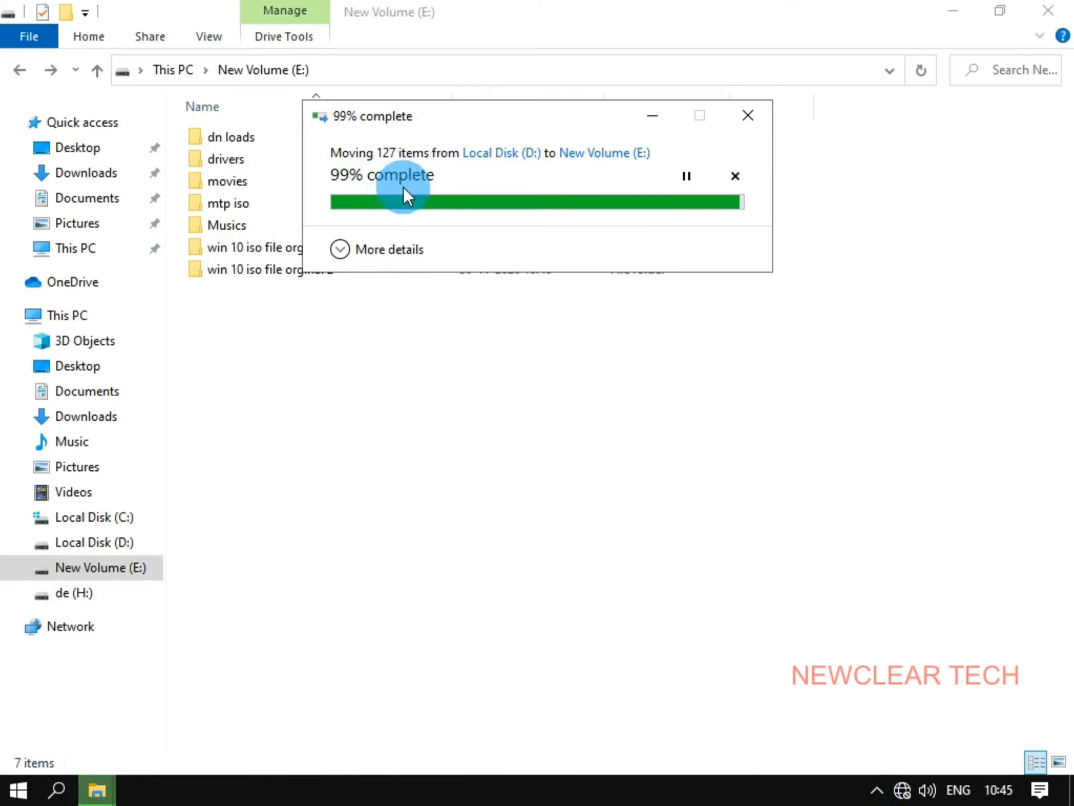
Step: Open Local Disk (D:) to check that its folders have been moved, and return to This PC
{"action": "left_click_drag", "start_coordinate": [452, 117], "coordinate": [330, 126]}
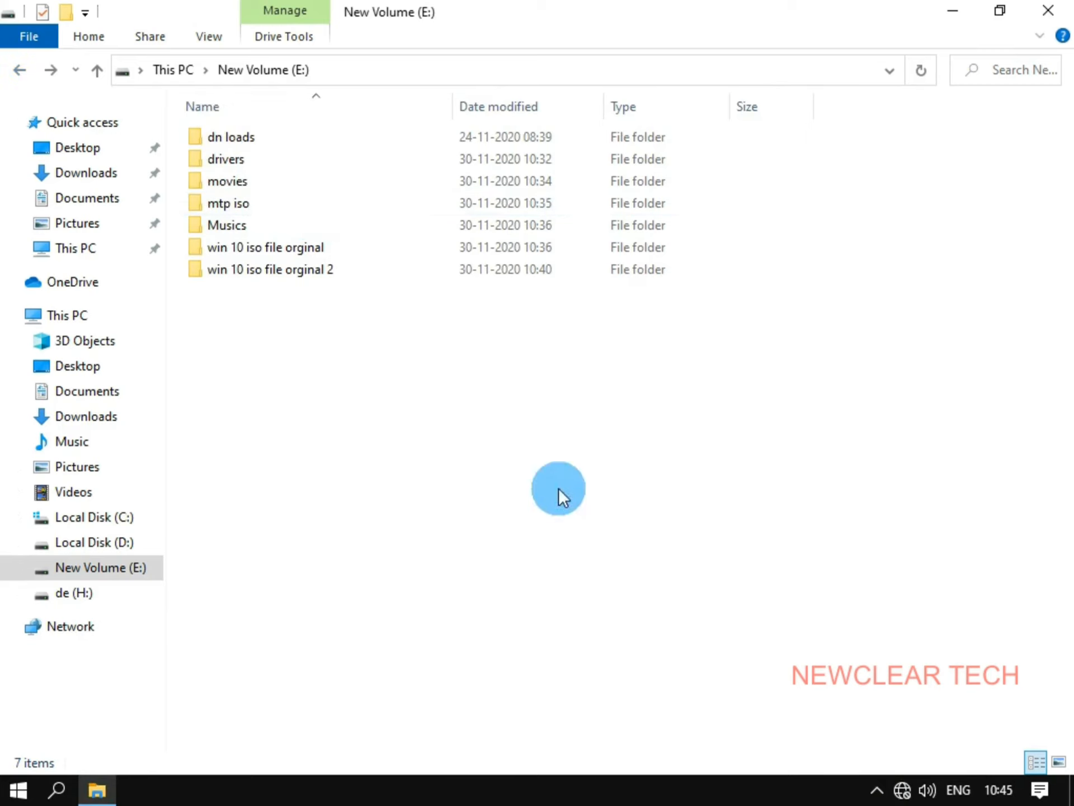
{"action": "left_click", "coordinate": [20, 70]}
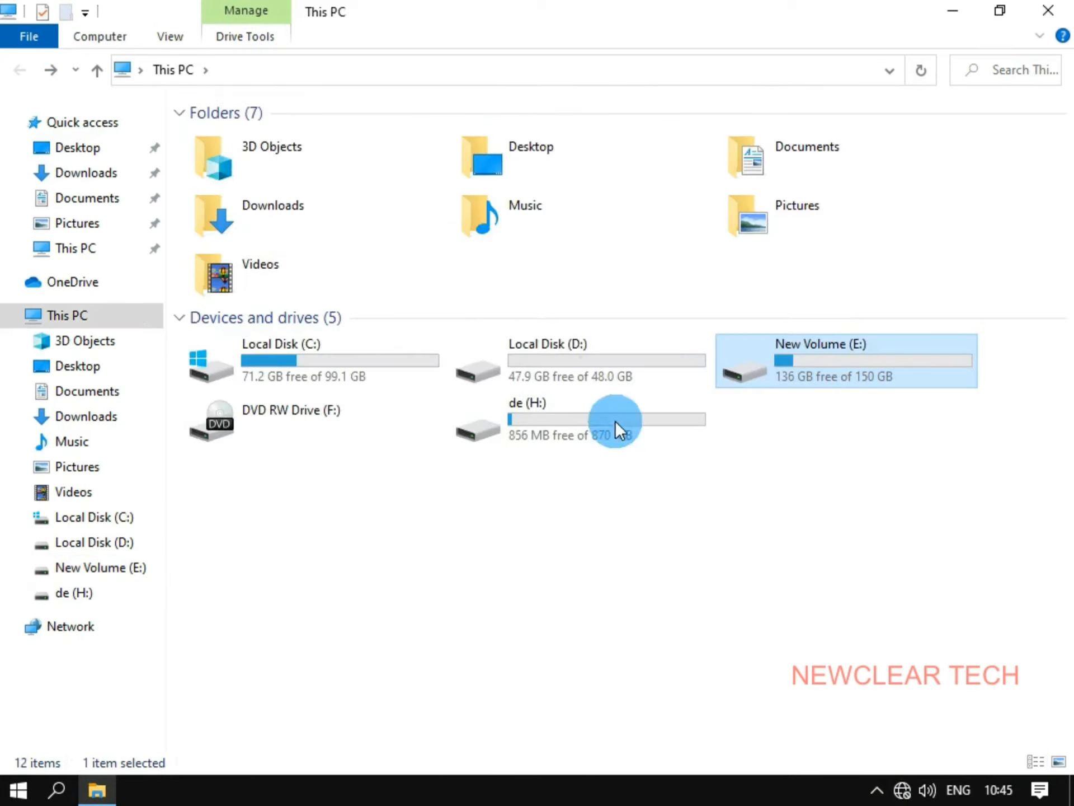
{"action": "double_click", "coordinate": [583, 351]}
{"action": "left_click", "coordinate": [219, 166]}
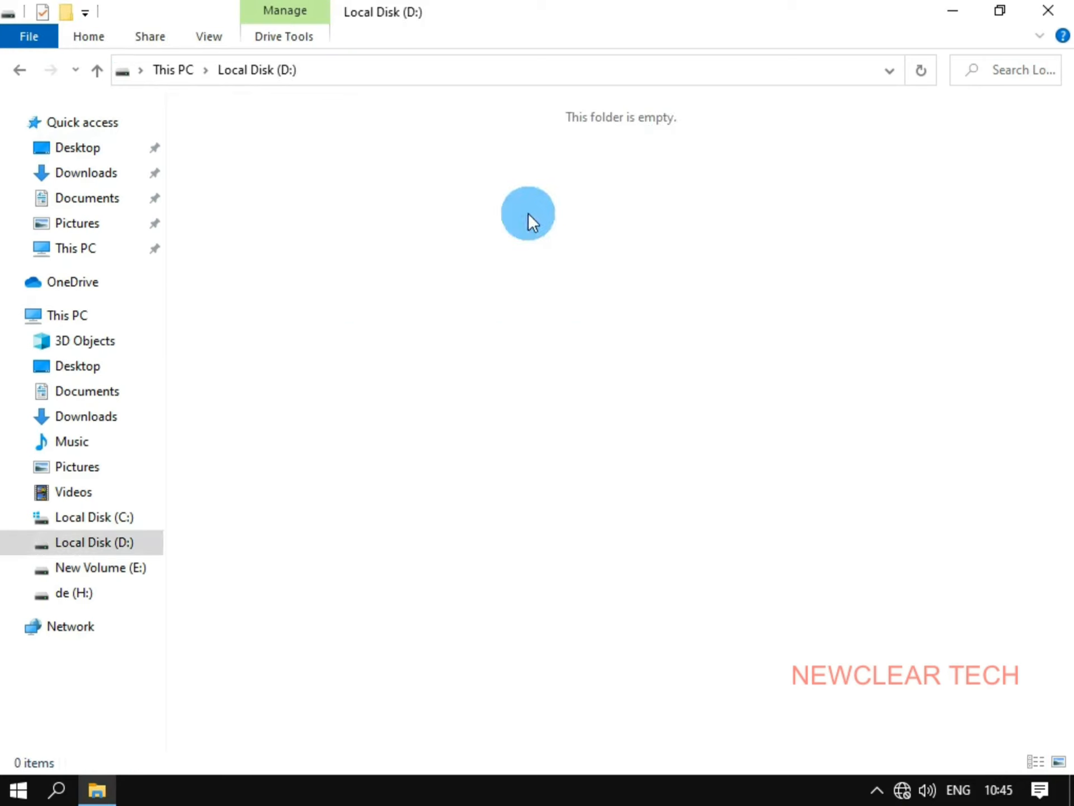
{"action": "left_click", "coordinate": [23, 71]}
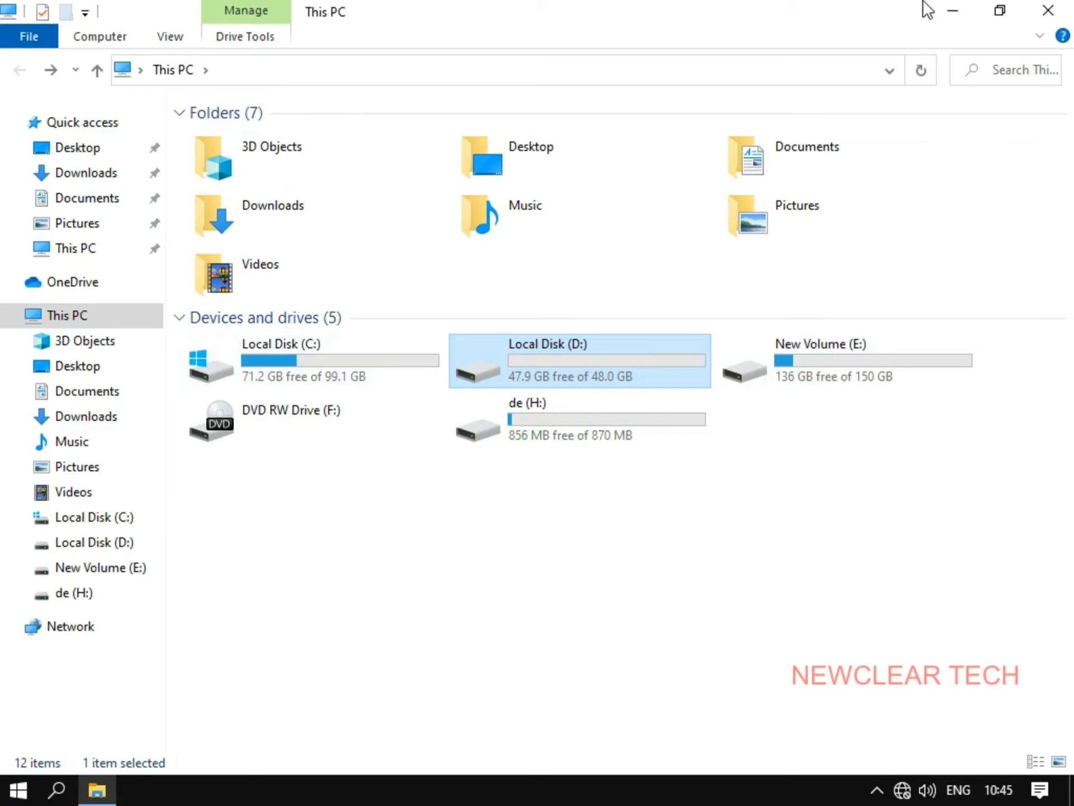
Step: Minimize the File Explorer window and refresh the desktop
{"action": "left_click", "coordinate": [951, 10]}
{"action": "right_click", "coordinate": [393, 104]}
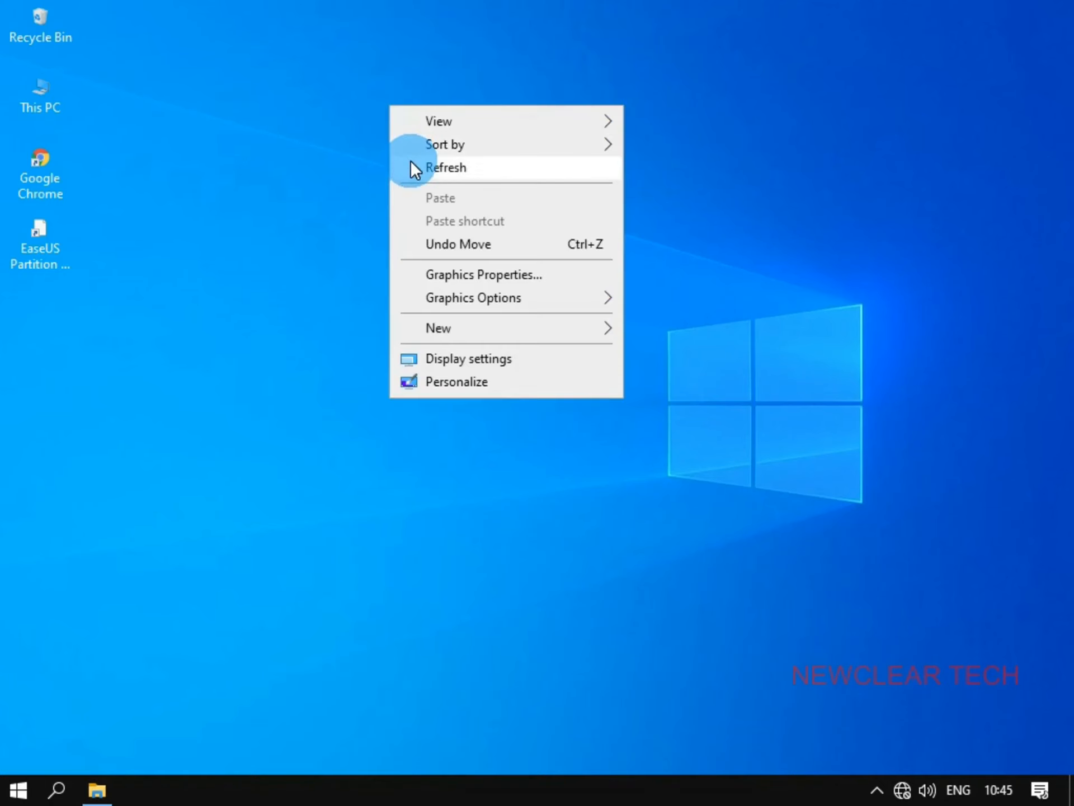
{"action": "left_click", "coordinate": [410, 167]}
Step: Open Computer Management for This PC, maximize its window and show Disk Management
{"action": "right_click", "coordinate": [1, 93]}
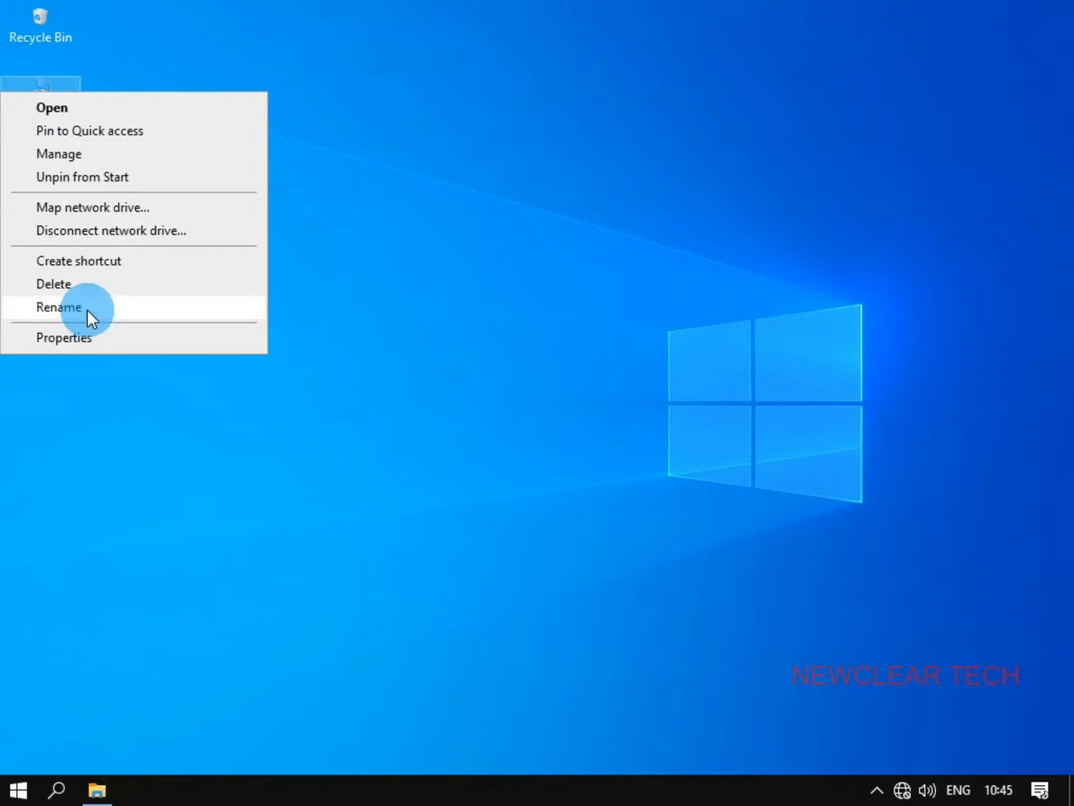
{"action": "left_click", "coordinate": [96, 162]}
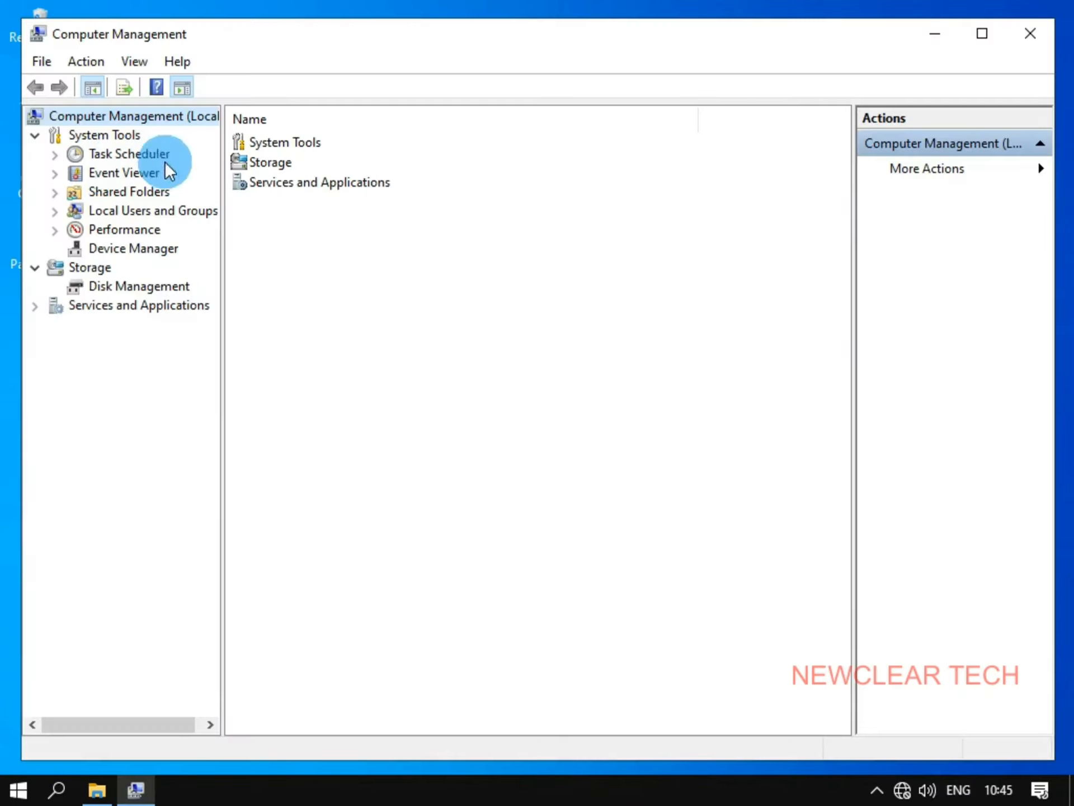
{"action": "left_click", "coordinate": [962, 34]}
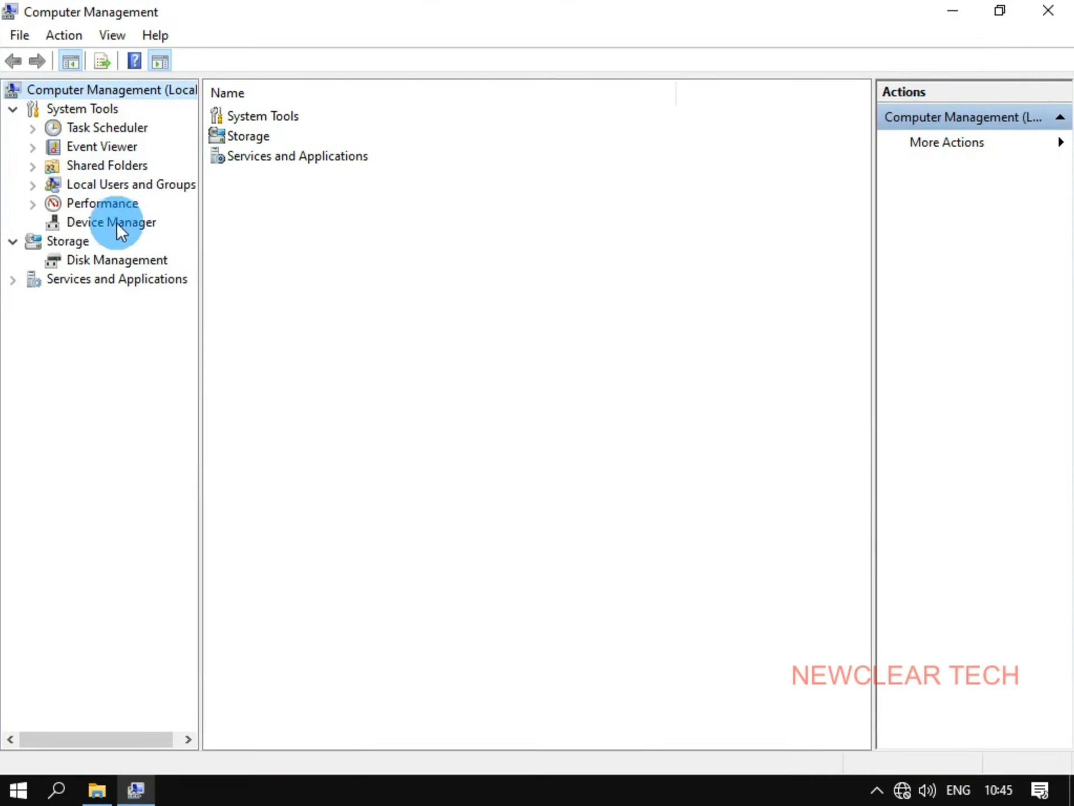
{"action": "left_click", "coordinate": [107, 221]}
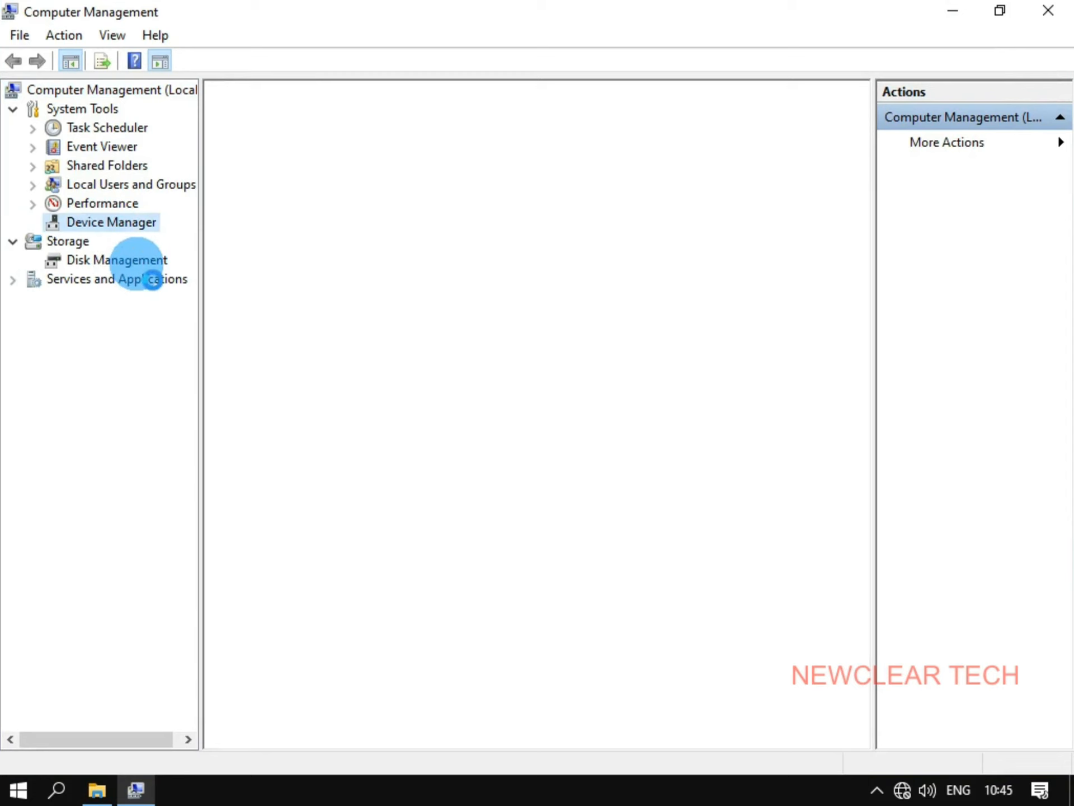
{"action": "left_click", "coordinate": [129, 263]}
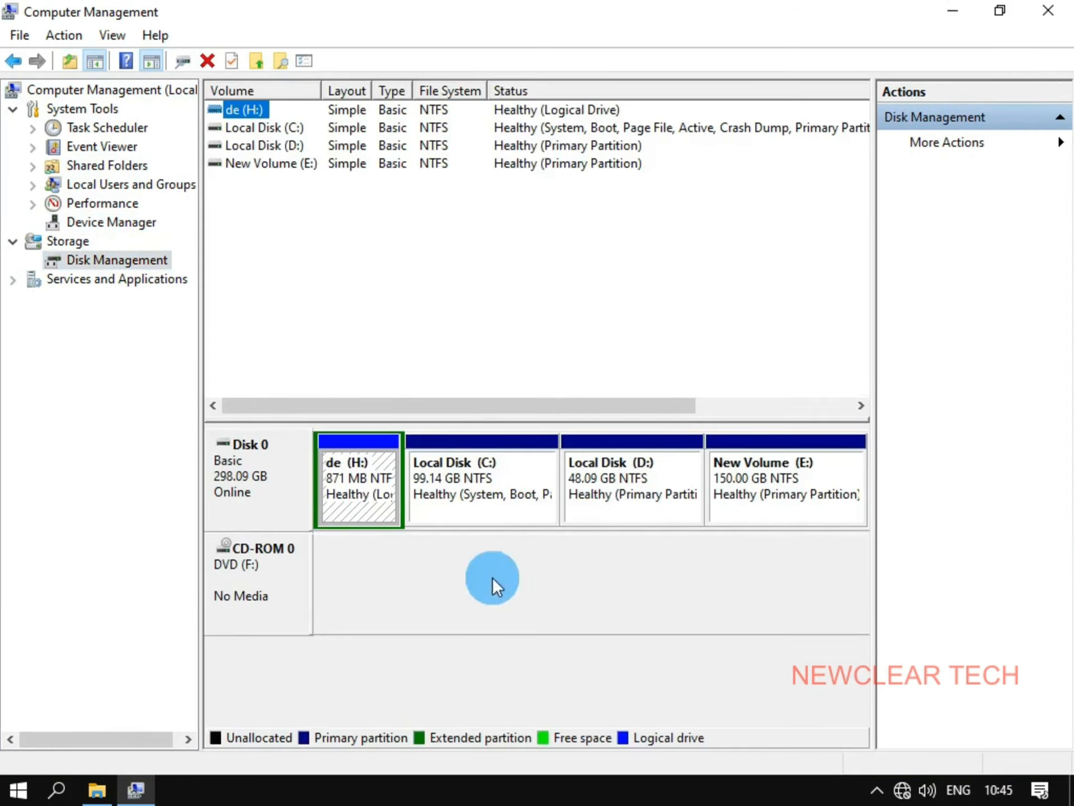
Step: Delete the Local Disk (D:) volume on Disk 0 and confirm the deletion
{"action": "right_click", "coordinate": [610, 480]}
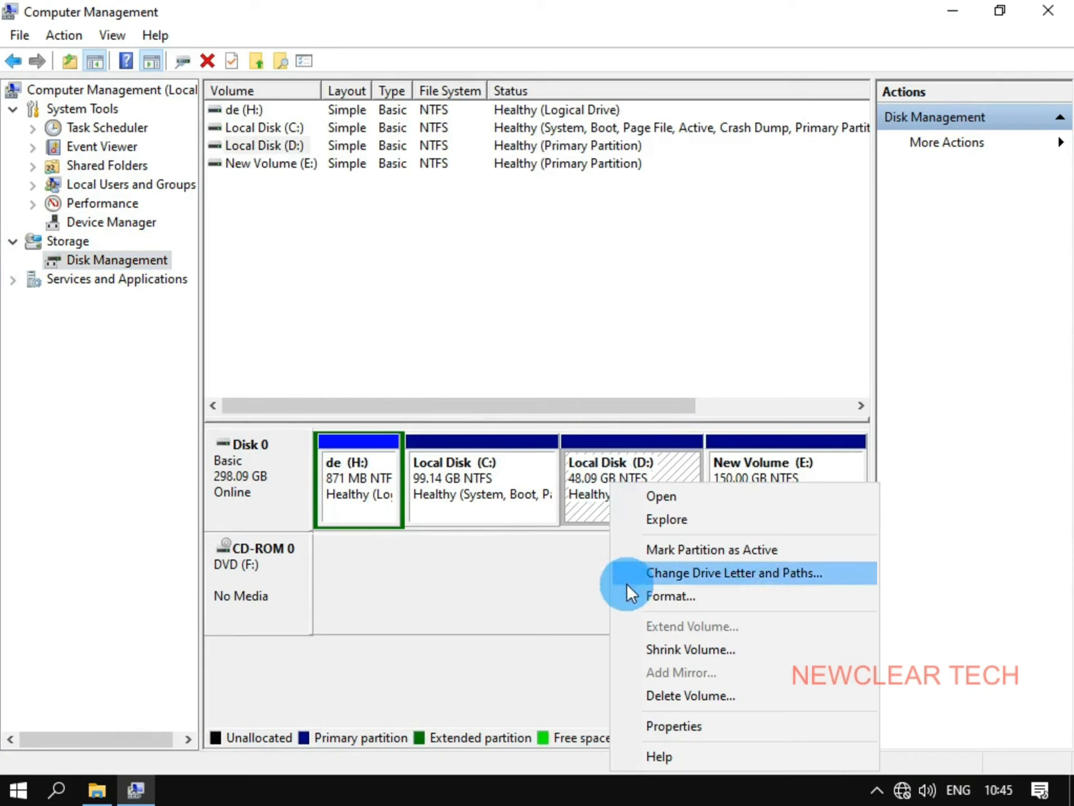
{"action": "left_click", "coordinate": [655, 693]}
{"action": "left_click", "coordinate": [620, 474]}
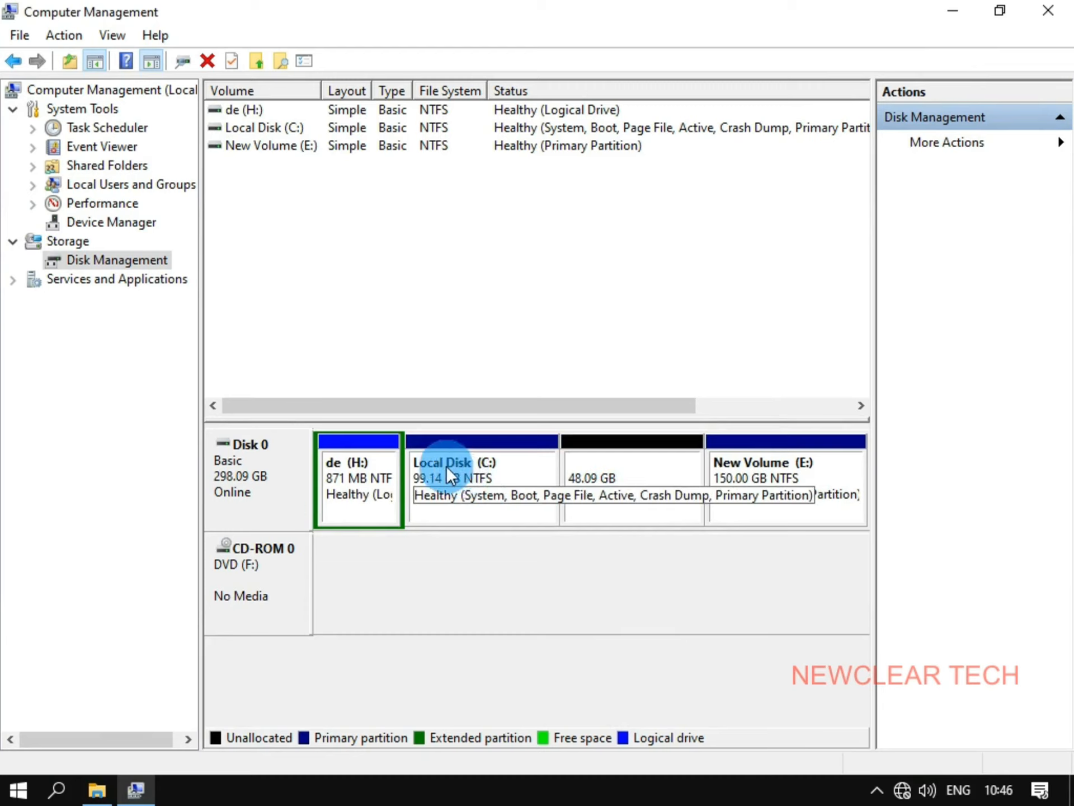
Step: Extend Local Disk (C:) into the adjacent 48.09 GB of unallocated space, keeping the Extend Volume Wizard's default settings
{"action": "right_click", "coordinate": [469, 476]}
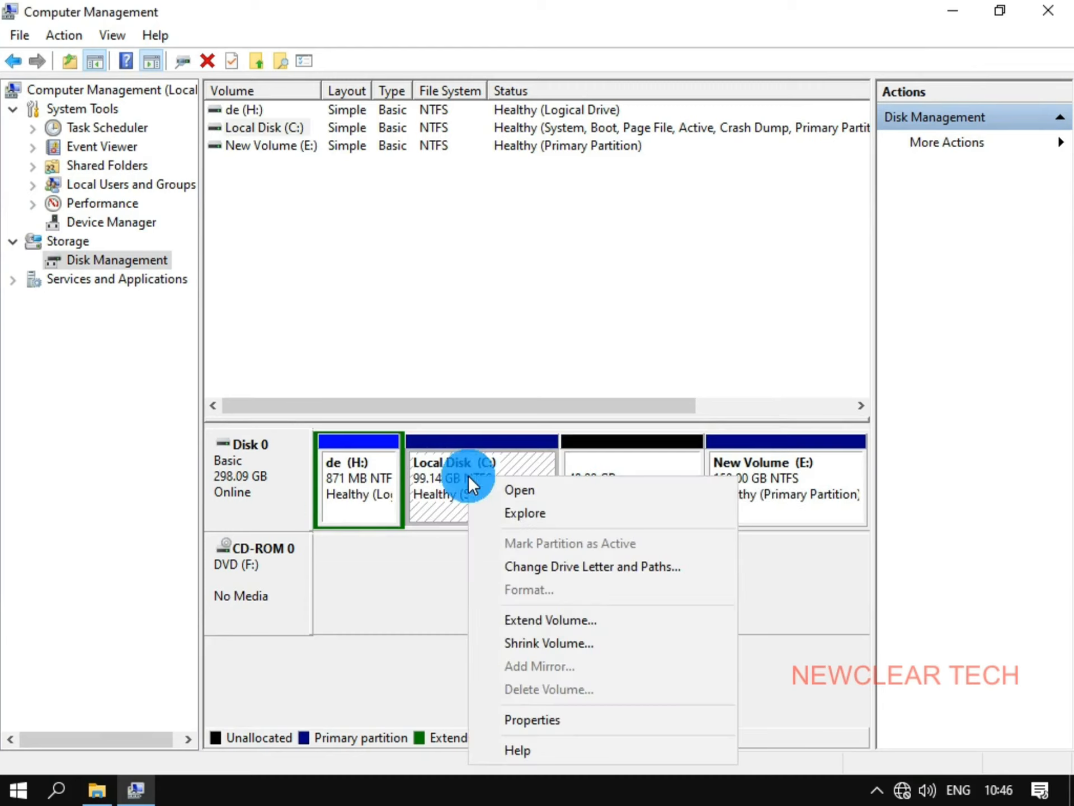
{"action": "left_click", "coordinate": [529, 620]}
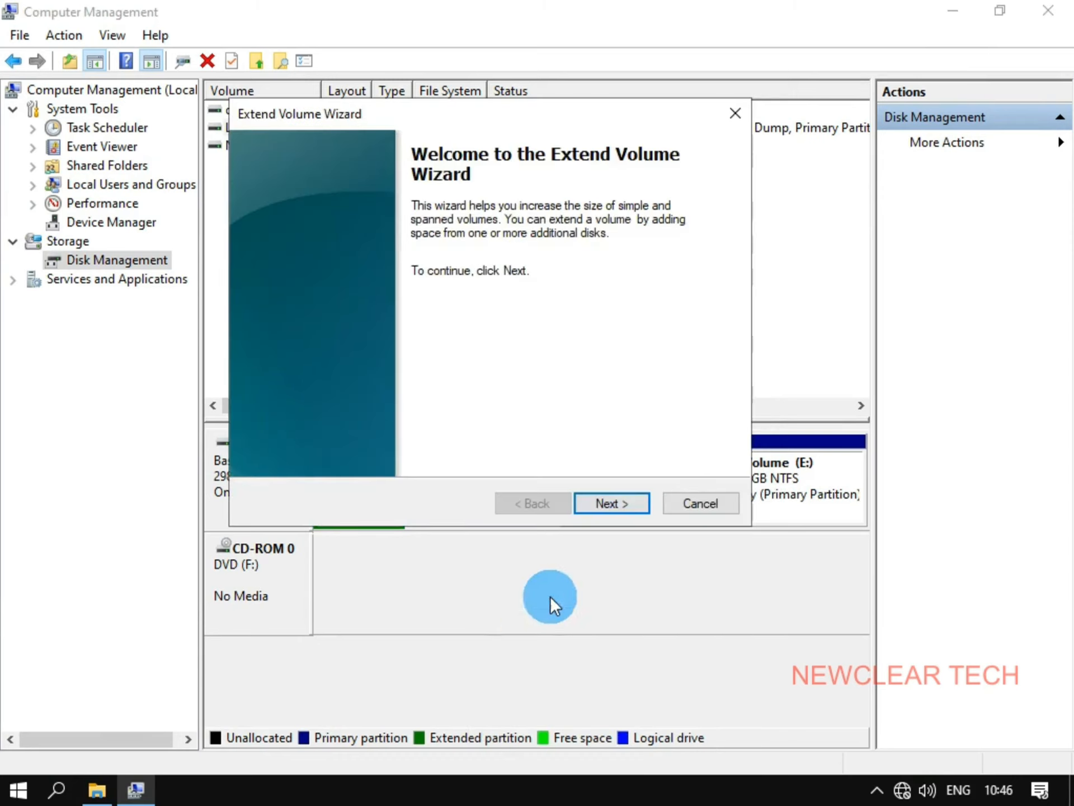
{"action": "left_click", "coordinate": [605, 503]}
{"action": "left_click", "coordinate": [604, 501]}
{"action": "left_click", "coordinate": [603, 501]}
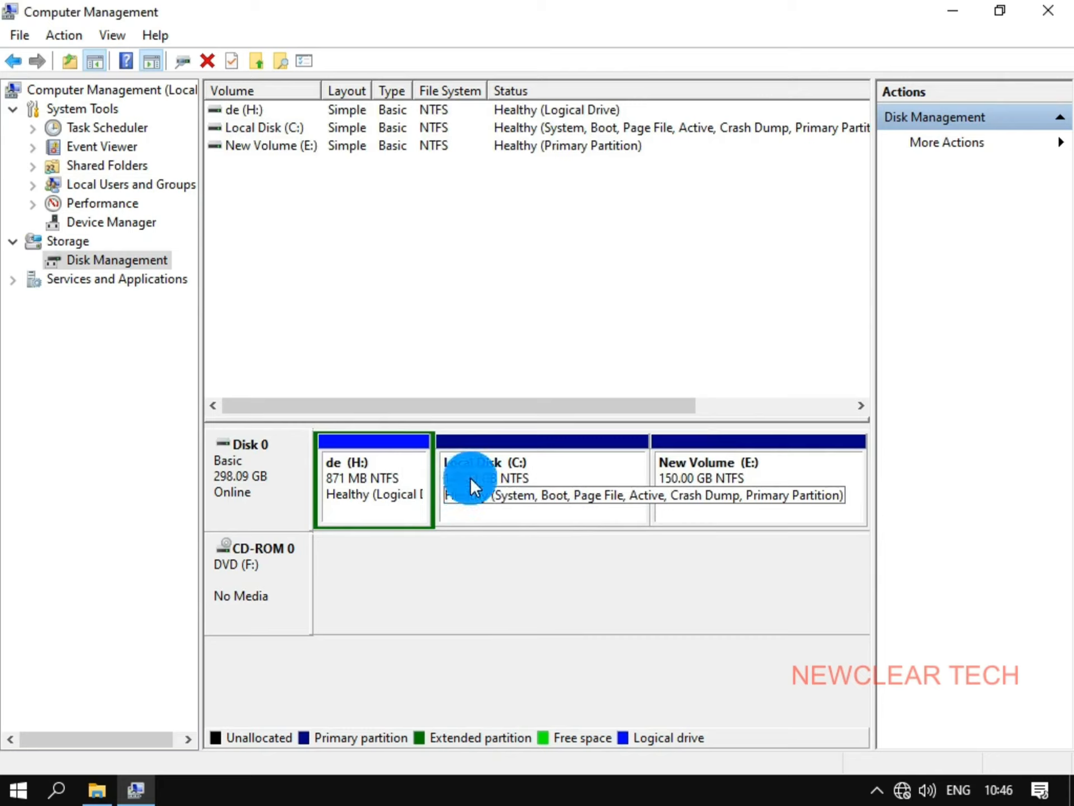
Step: Close Computer Management and open This PC in a maximized window to check the drive sizes
{"action": "left_click", "coordinate": [1049, 11]}
{"action": "right_click", "coordinate": [494, 121]}
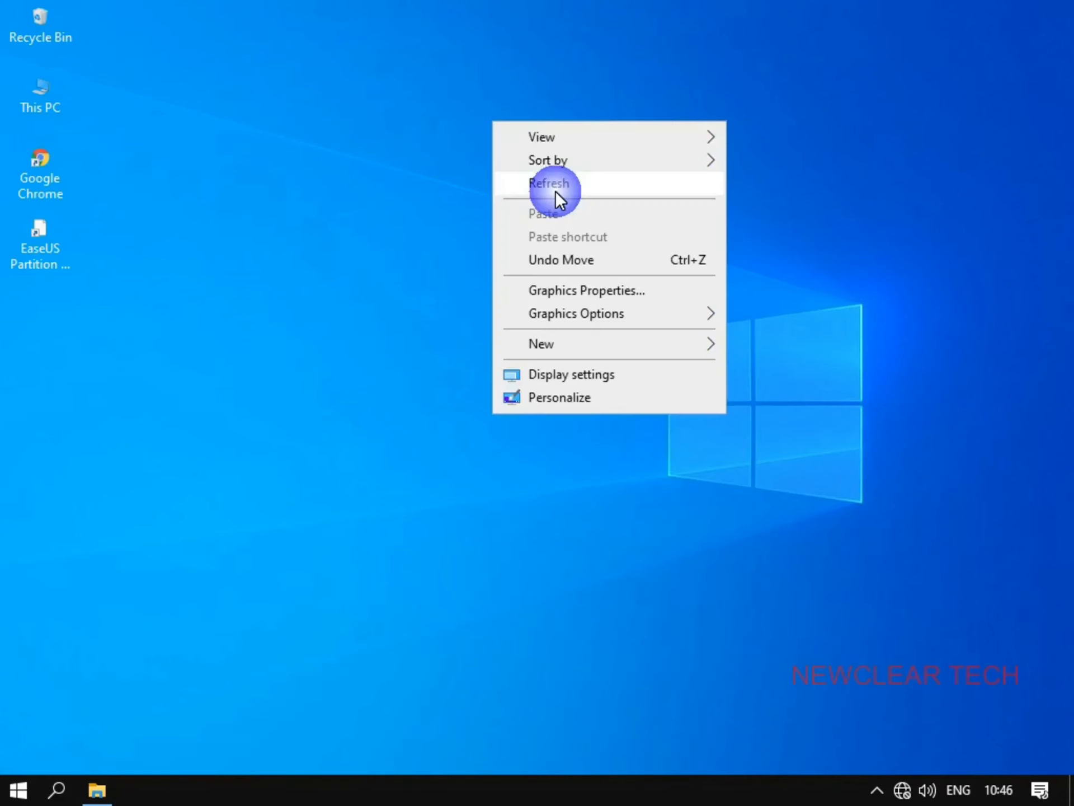
{"action": "left_click", "coordinate": [515, 186]}
{"action": "double_click", "coordinate": [45, 95]}
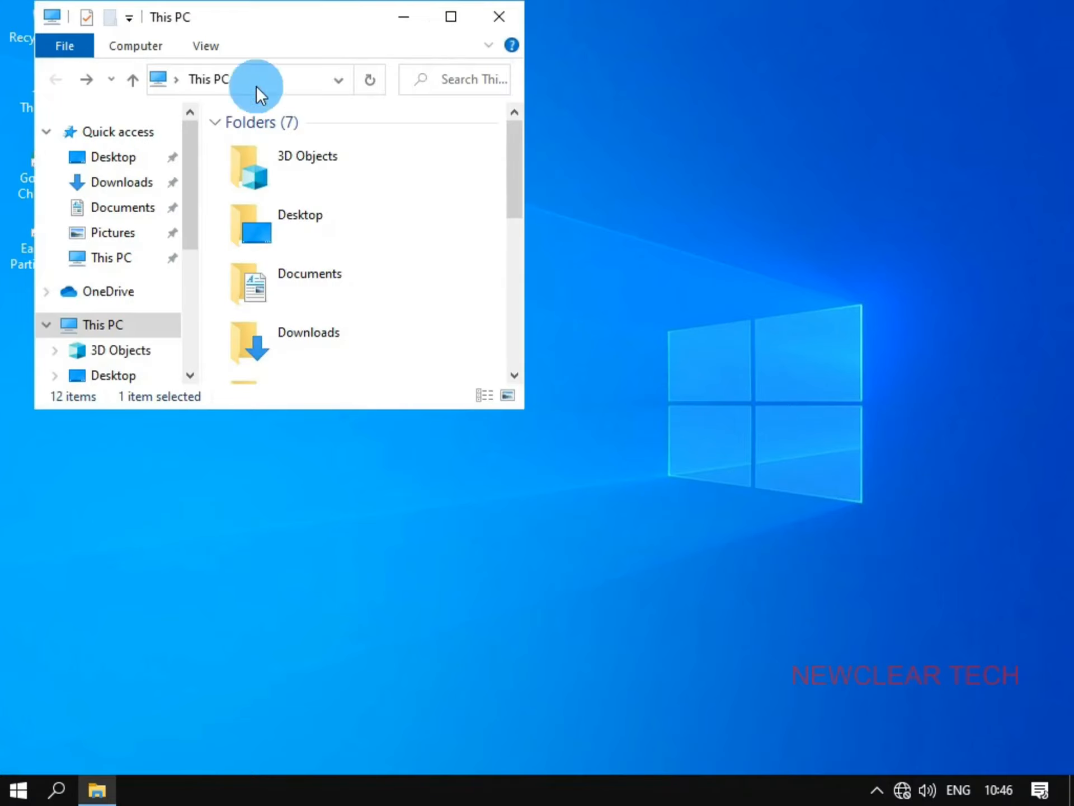
{"action": "left_click", "coordinate": [453, 17]}
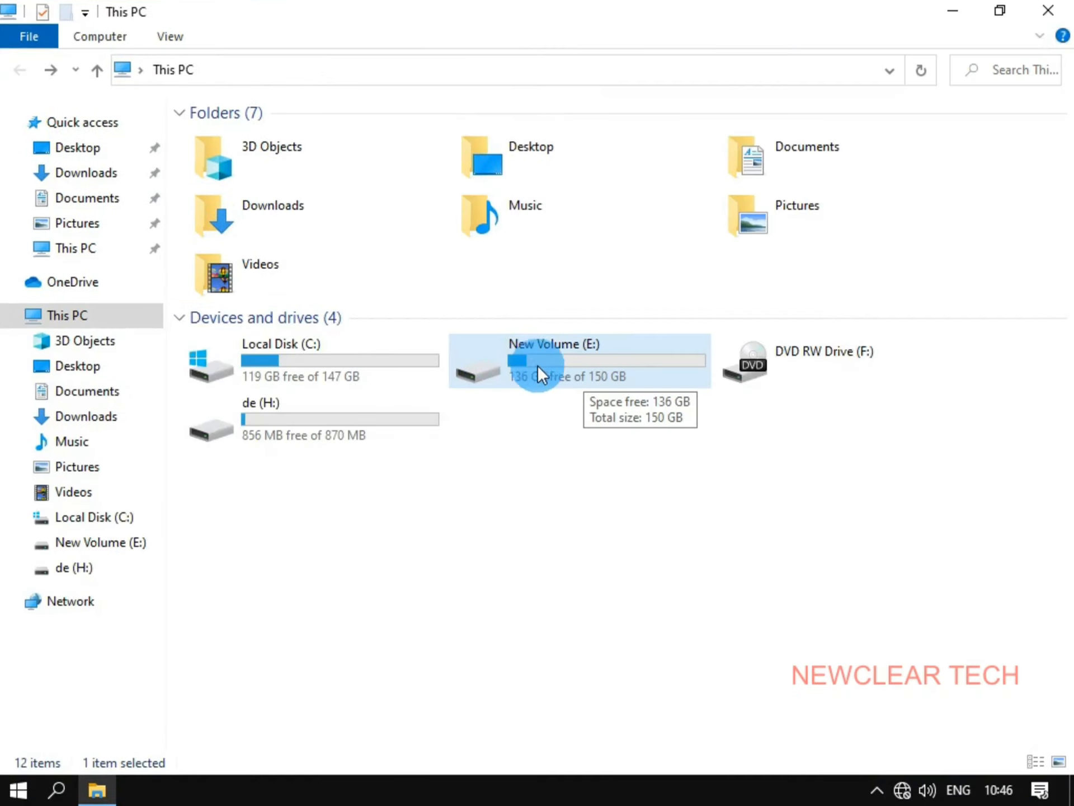